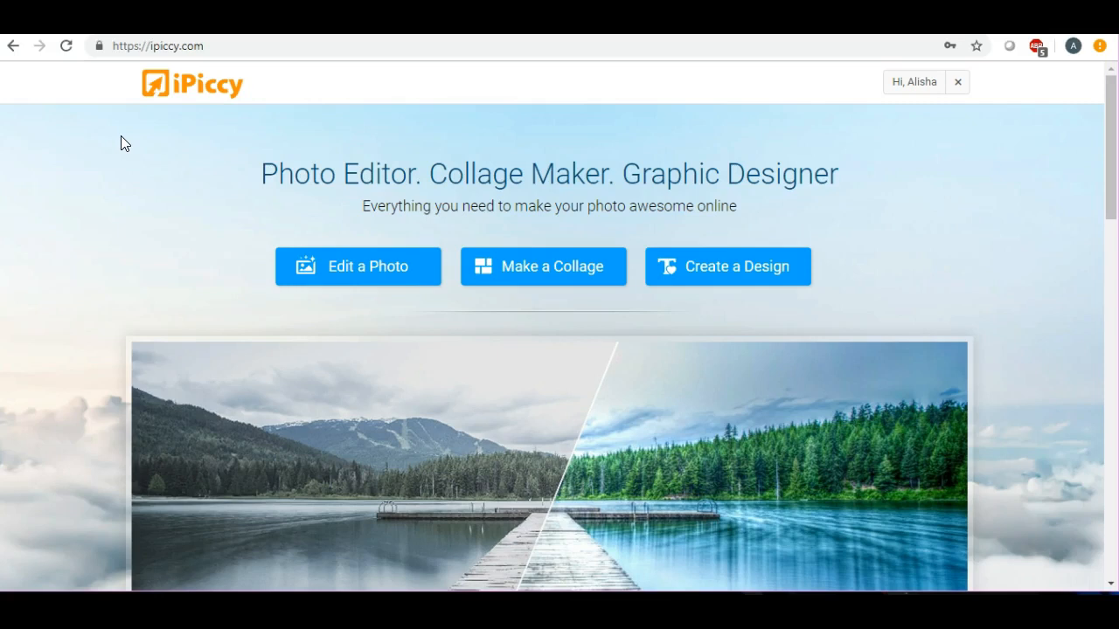
# Open the graphic designer and create a new 600 x 600 px design with a transparent canvas
pyautogui.click(715, 273)
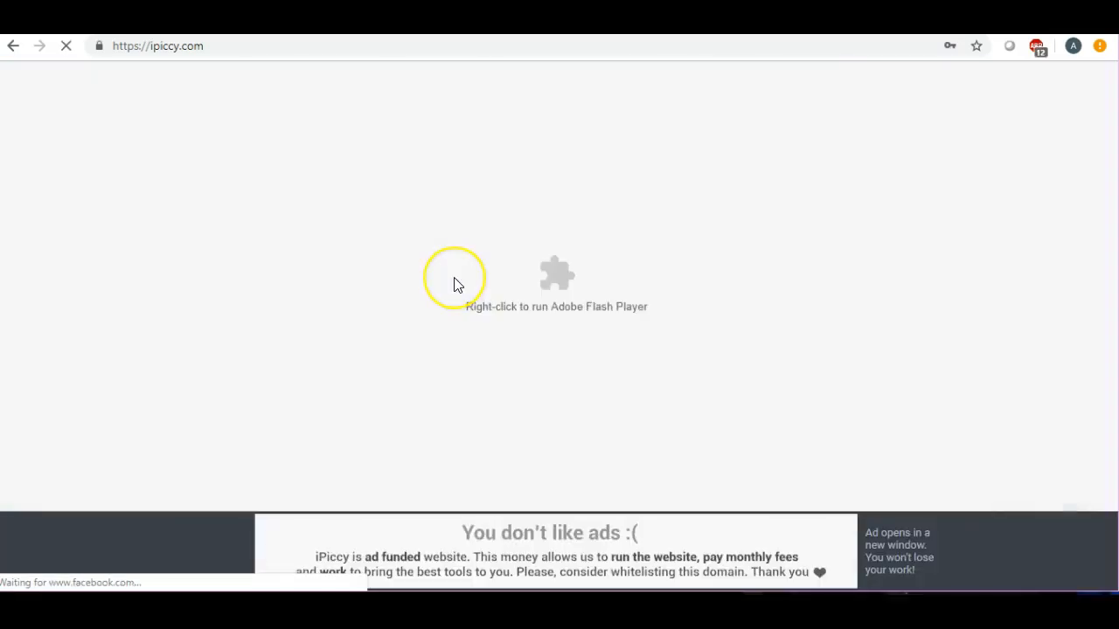
pyautogui.click(454, 282)
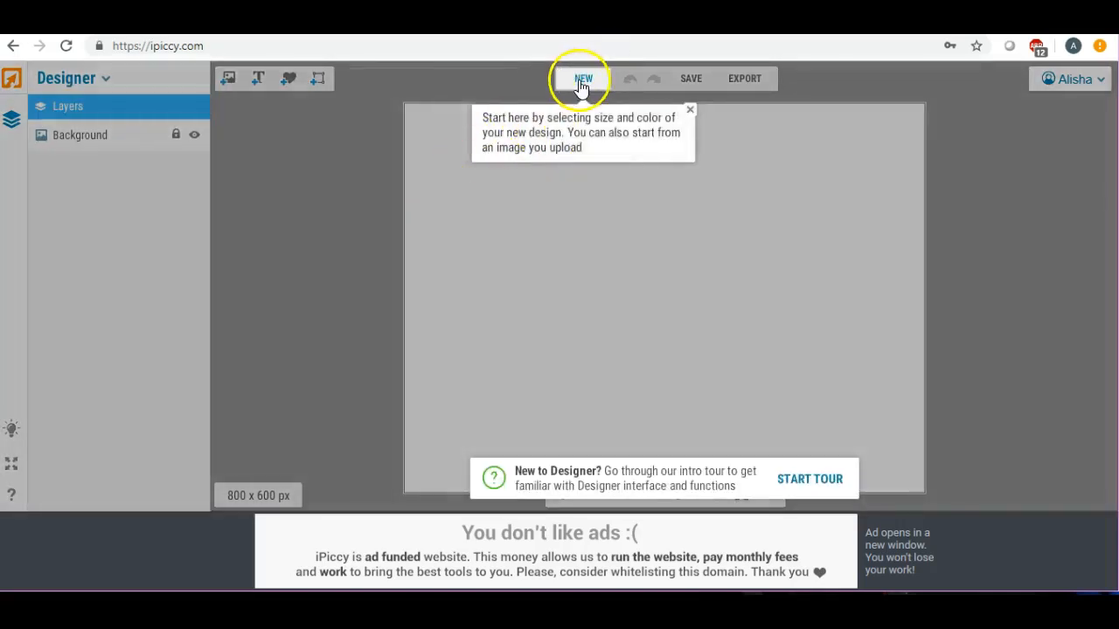
pyautogui.click(581, 79)
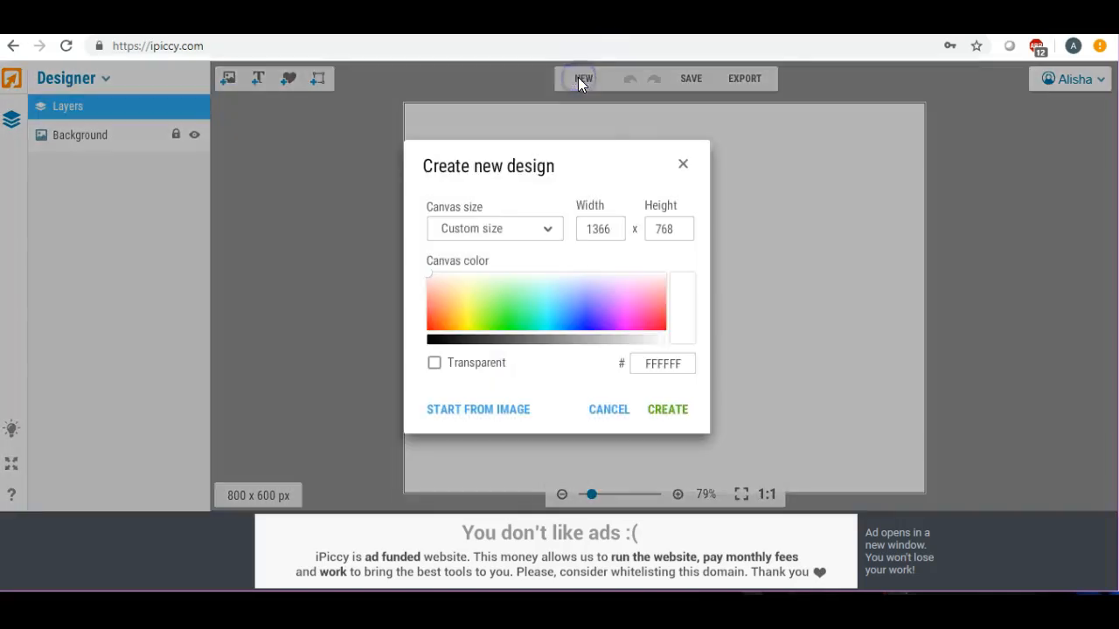
pyautogui.moveTo(613, 229); pyautogui.dragTo(518, 223)
pyautogui.write('600')
pyautogui.moveTo(673, 228); pyautogui.dragTo(638, 227)
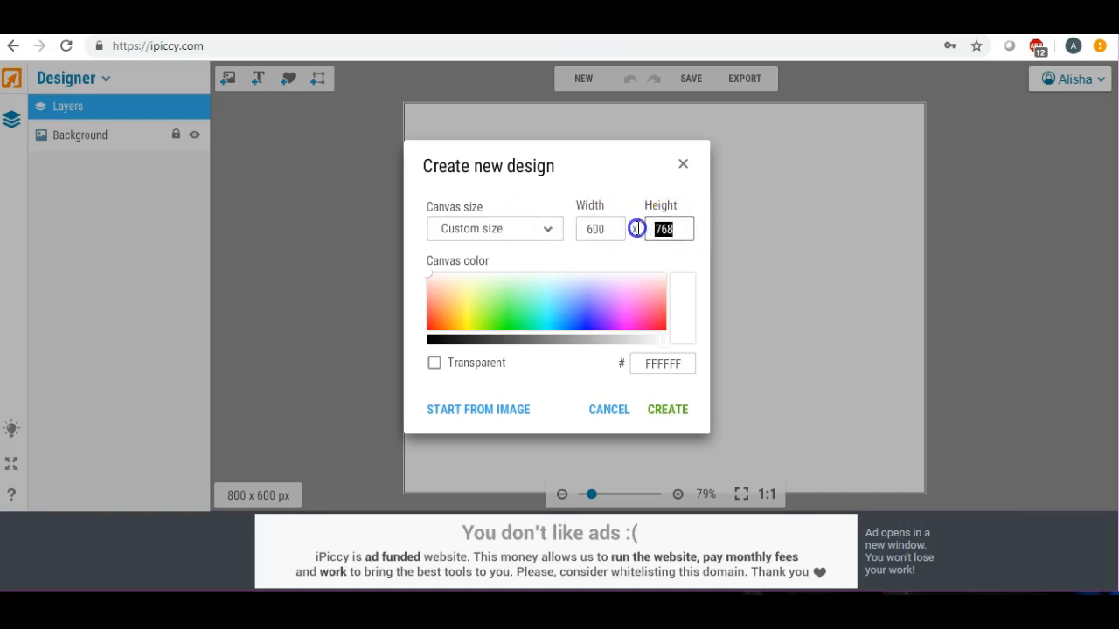
pyautogui.write('600')
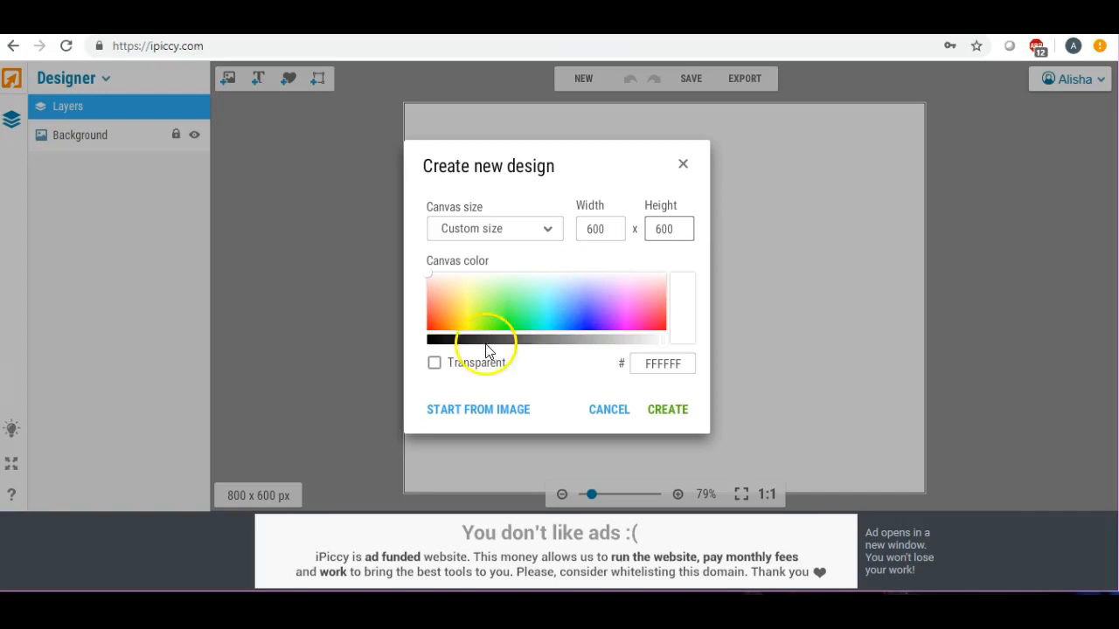
pyautogui.click(433, 363)
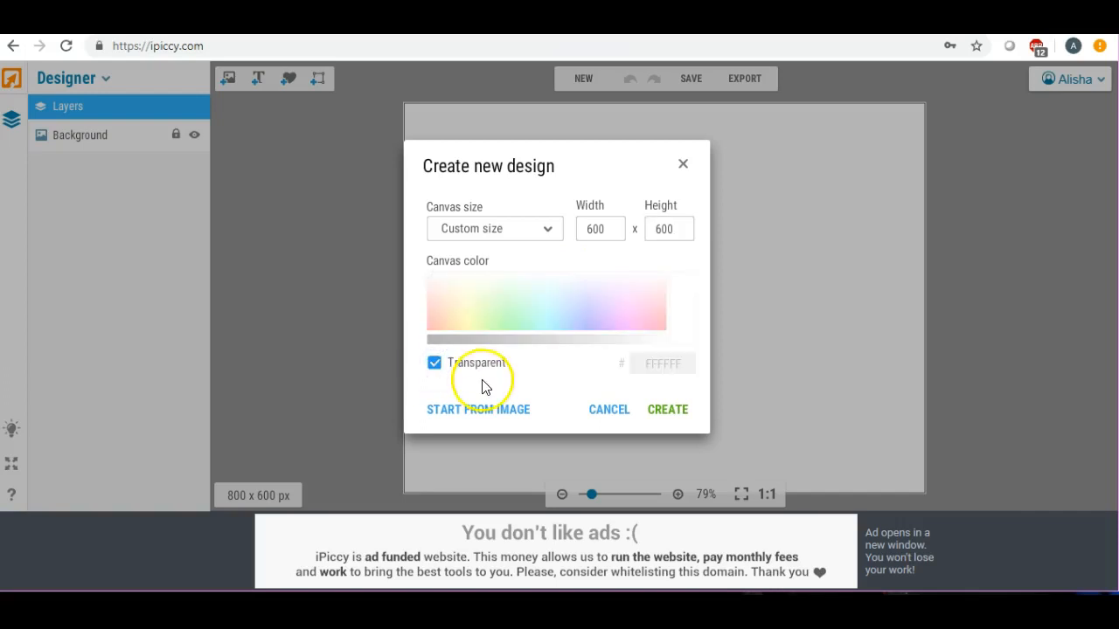
pyautogui.click(668, 411)
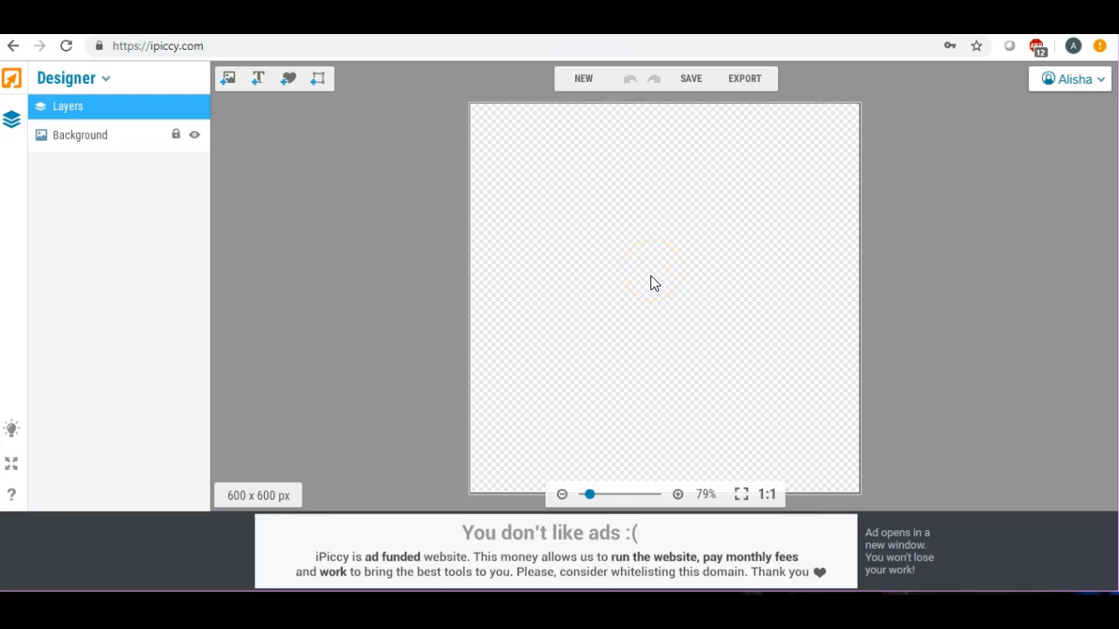
# Add the solid heart sticker with the swirl in its upper lobe from the Hearts collection
pyautogui.click(288, 78)
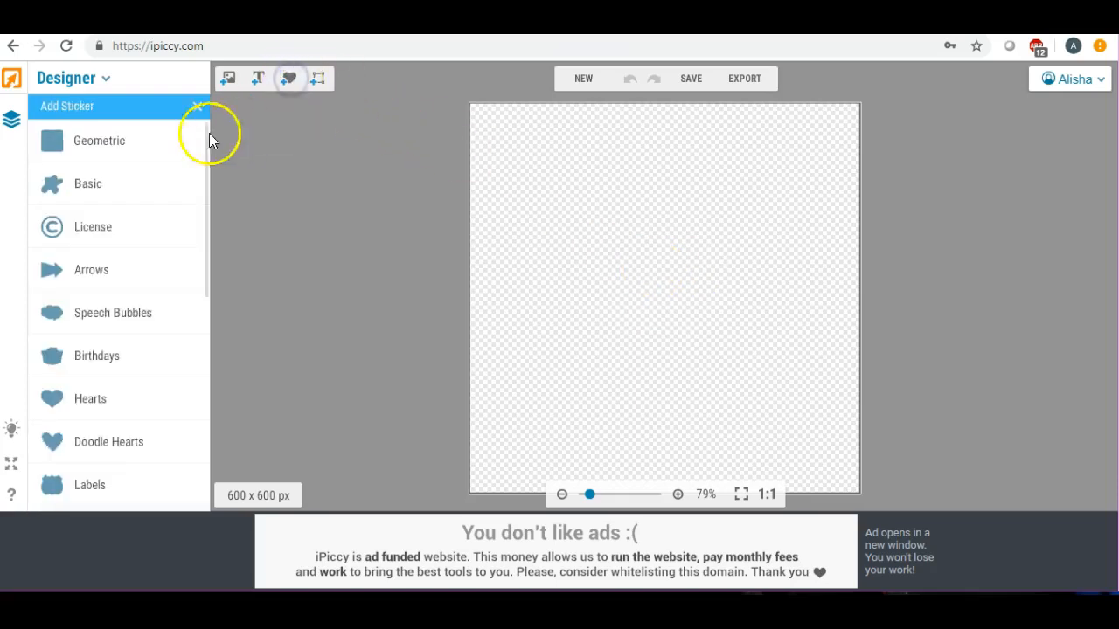
pyautogui.click(128, 399)
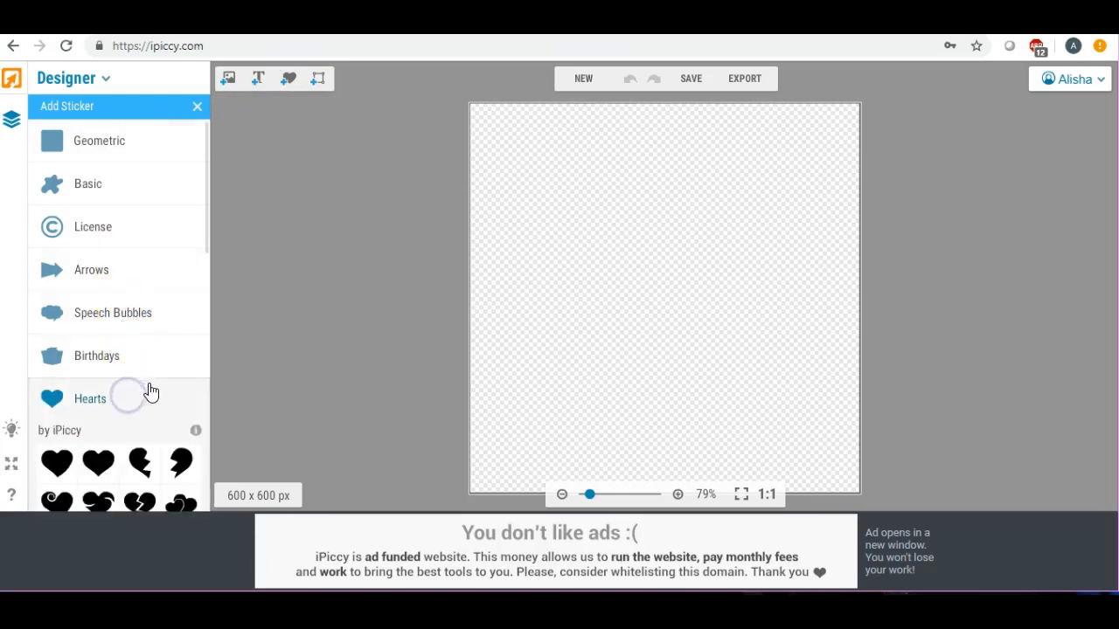
pyautogui.scroll(-1, 110, 411)
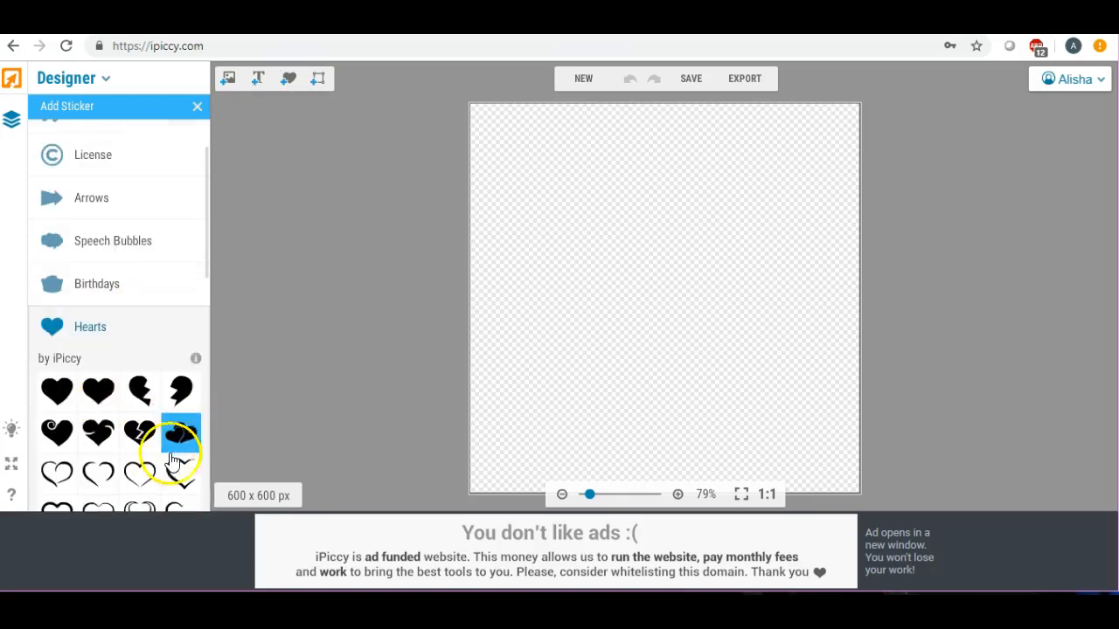
pyautogui.click(52, 435)
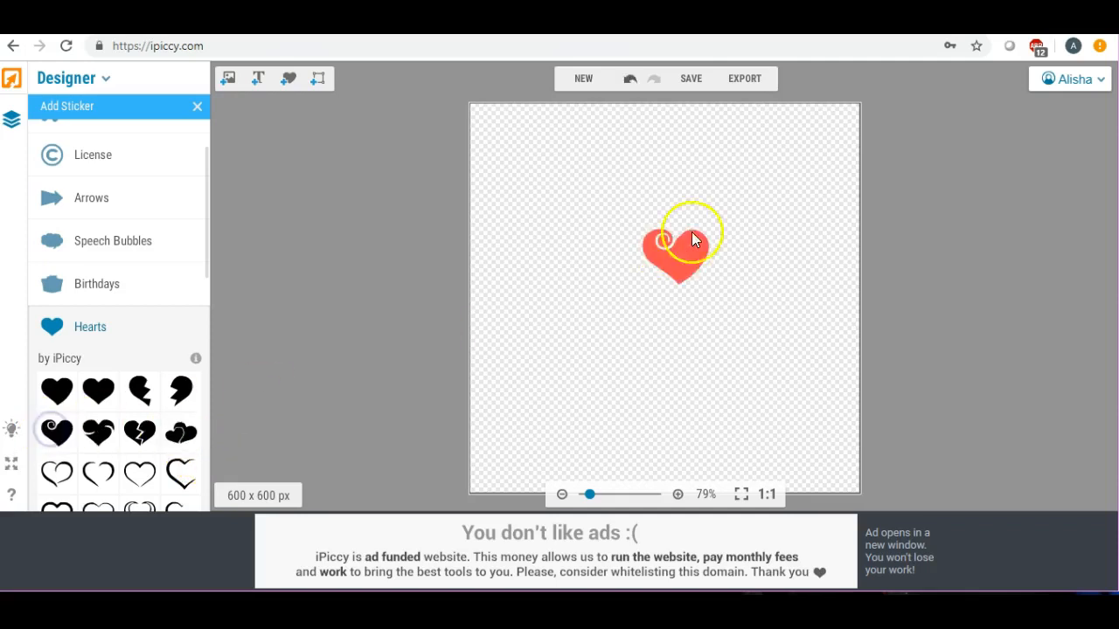
# Recolor the heart sticker with solid black, 000000
pyautogui.click(671, 263)
pyautogui.click(56, 328)
pyautogui.click(100, 297)
pyautogui.click(56, 326)
pyautogui.click(49, 369)
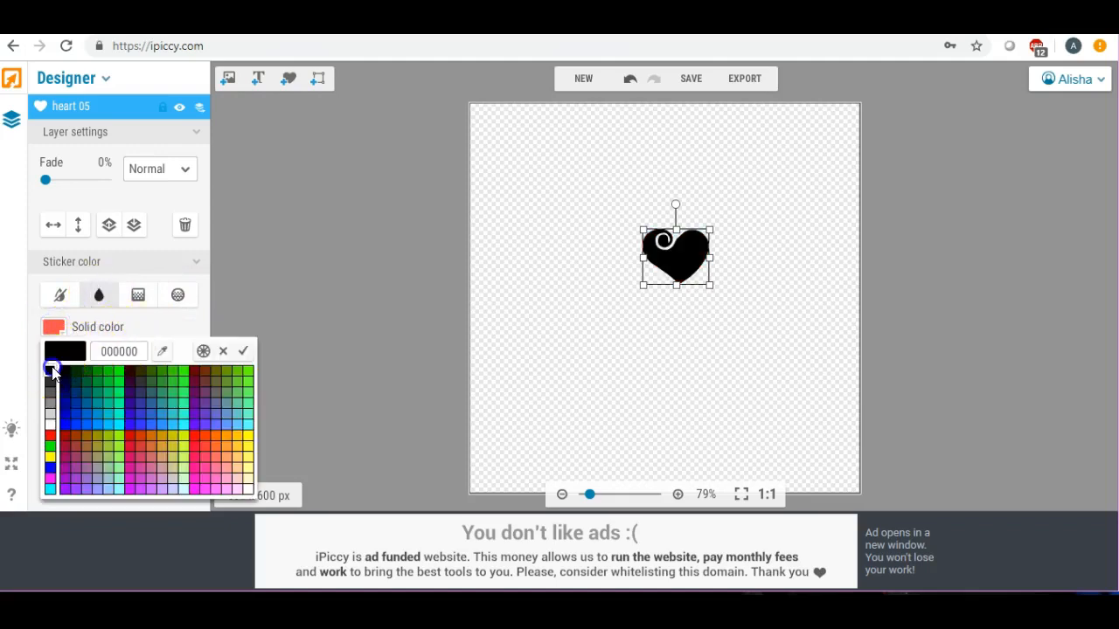
pyautogui.click(50, 369)
# Enlarge the black heart until it nearly fills the canvas, center it and deselect it
pyautogui.moveTo(697, 249); pyautogui.dragTo(562, 160)
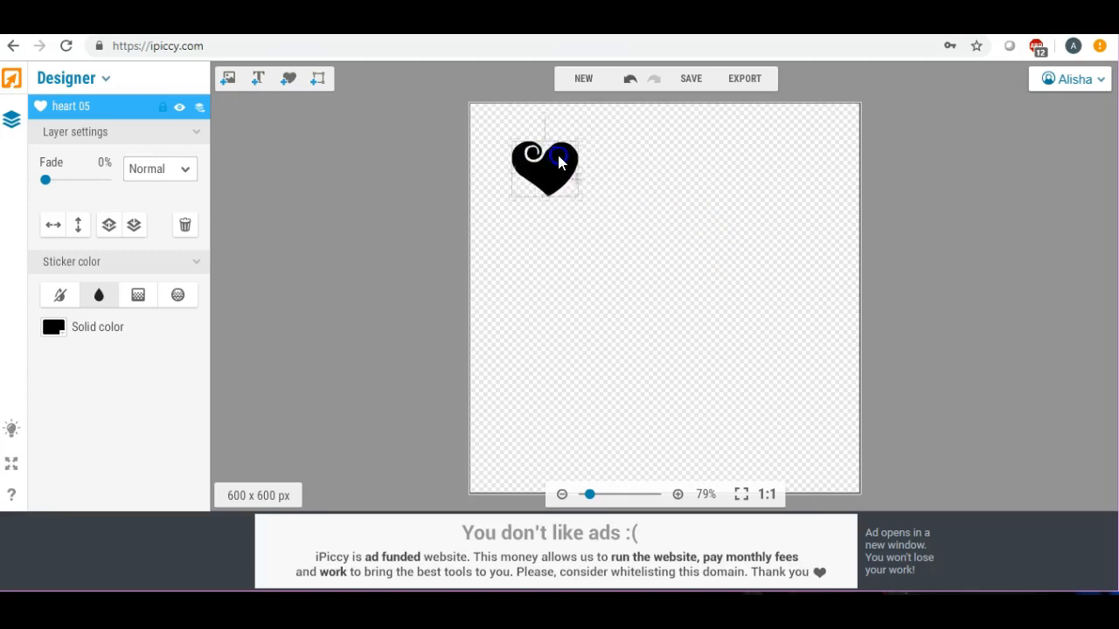
pyautogui.moveTo(584, 201); pyautogui.dragTo(829, 464)
pyautogui.moveTo(669, 407); pyautogui.dragTo(671, 461)
pyautogui.moveTo(512, 140); pyautogui.dragTo(464, 108)
pyautogui.moveTo(617, 200); pyautogui.dragTo(639, 238)
pyautogui.click(380, 211)
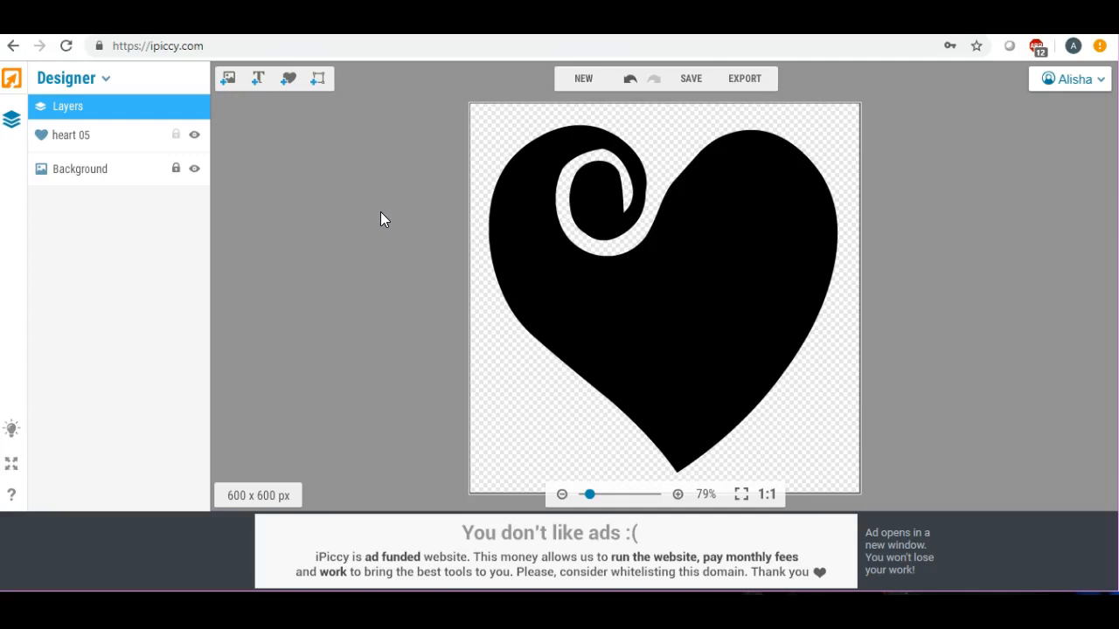
# Export the heart design to the Editor and open the Own Texture tool
pyautogui.click(744, 84)
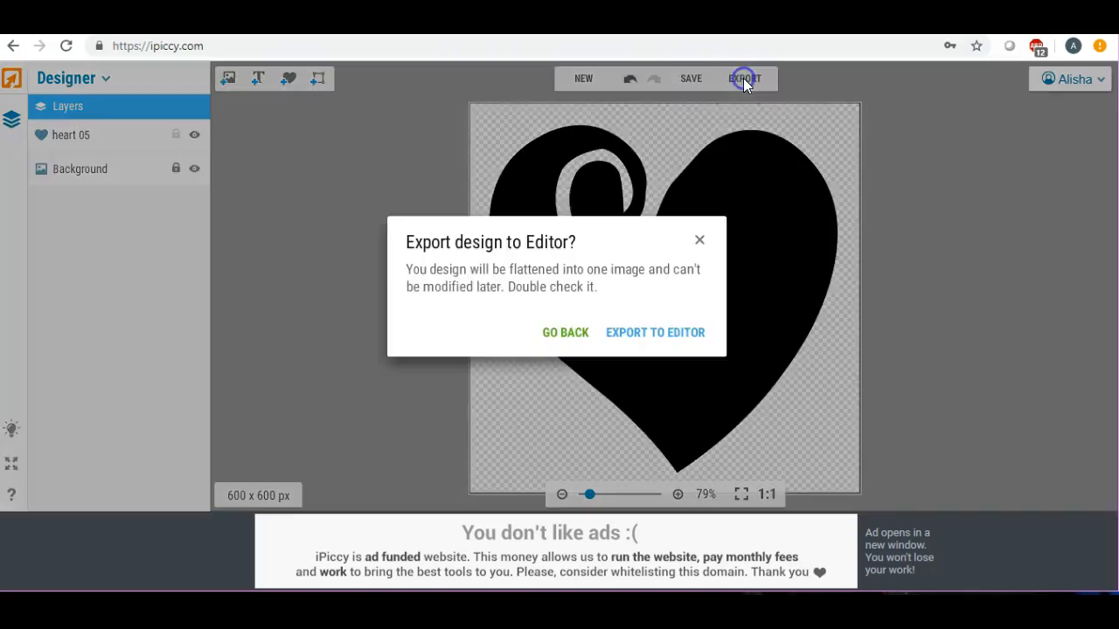
pyautogui.click(648, 342)
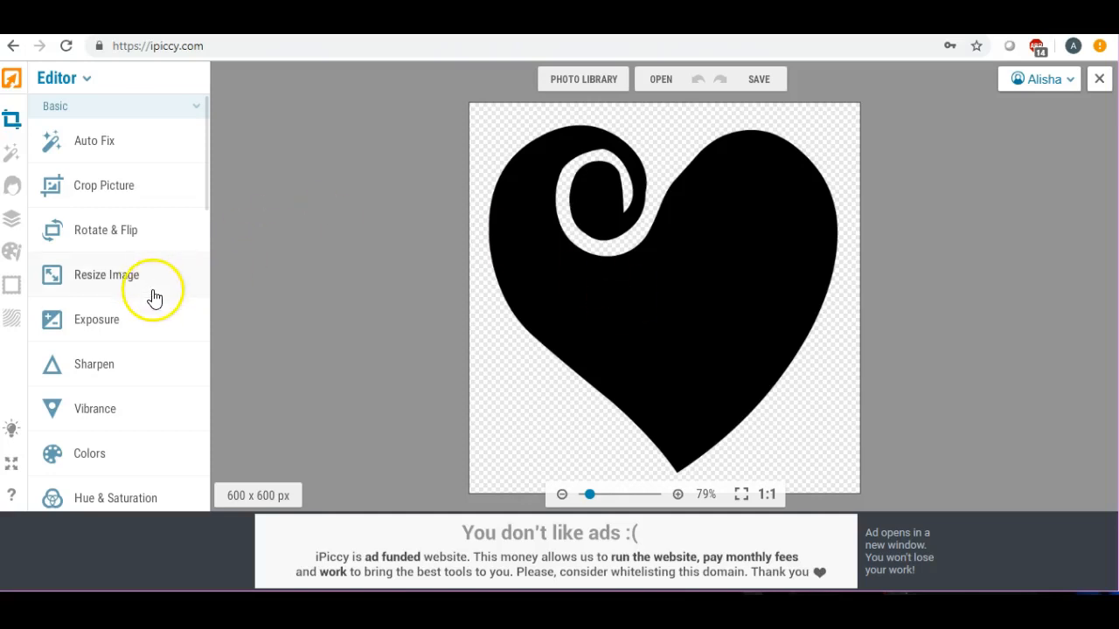
pyautogui.click(10, 326)
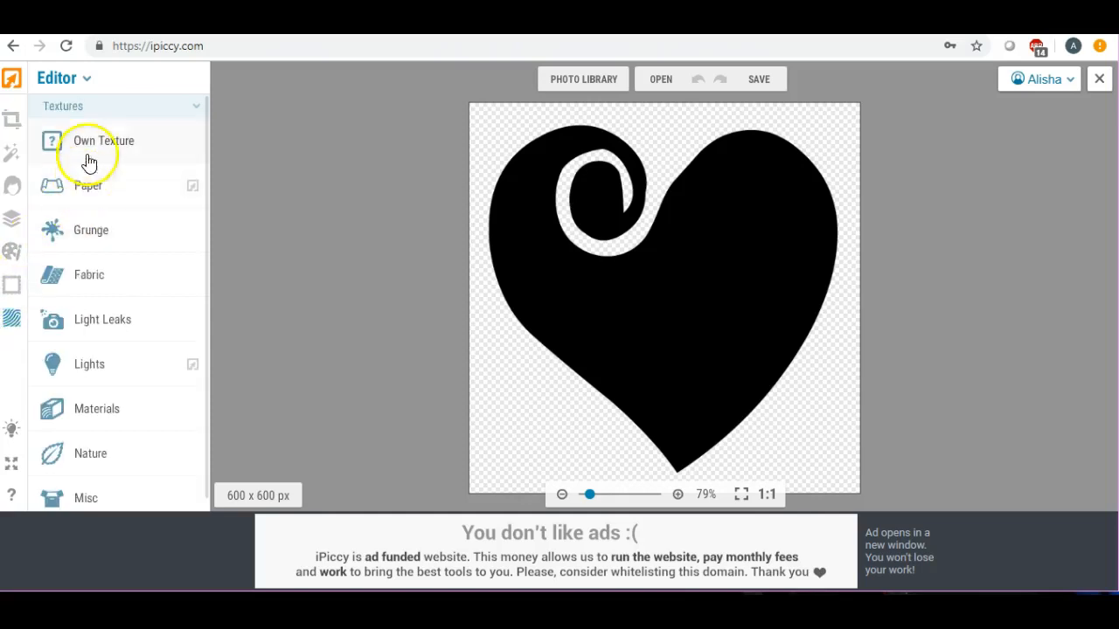
pyautogui.click(91, 146)
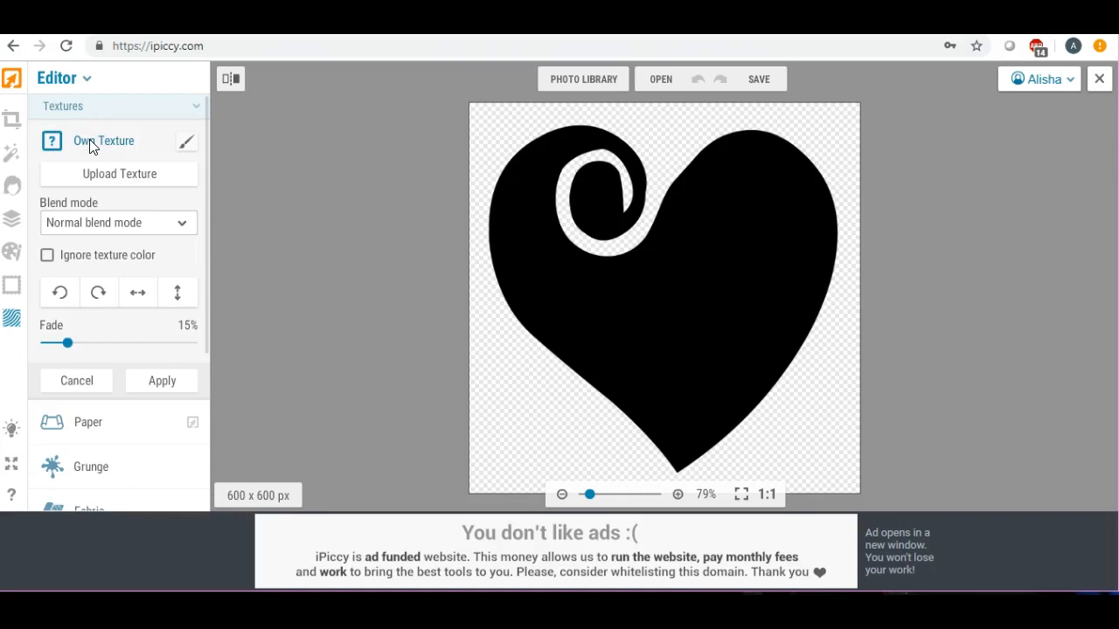
# Upload the watercolor-01 image from the Desktop's pattern paper folder as the texture
pyautogui.click(100, 180)
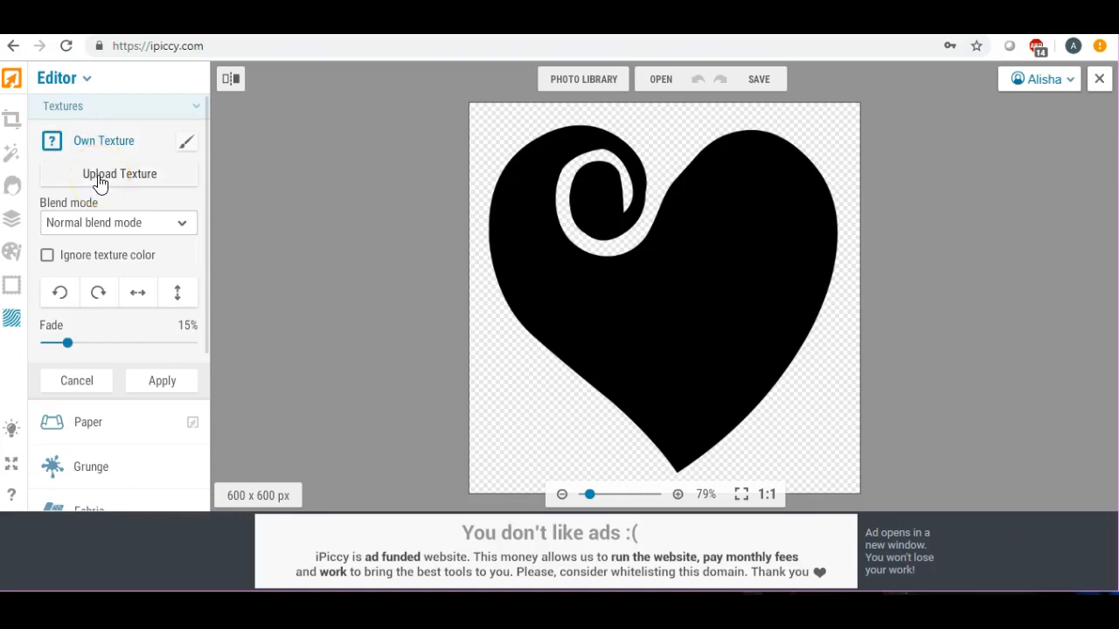
pyautogui.click(100, 178)
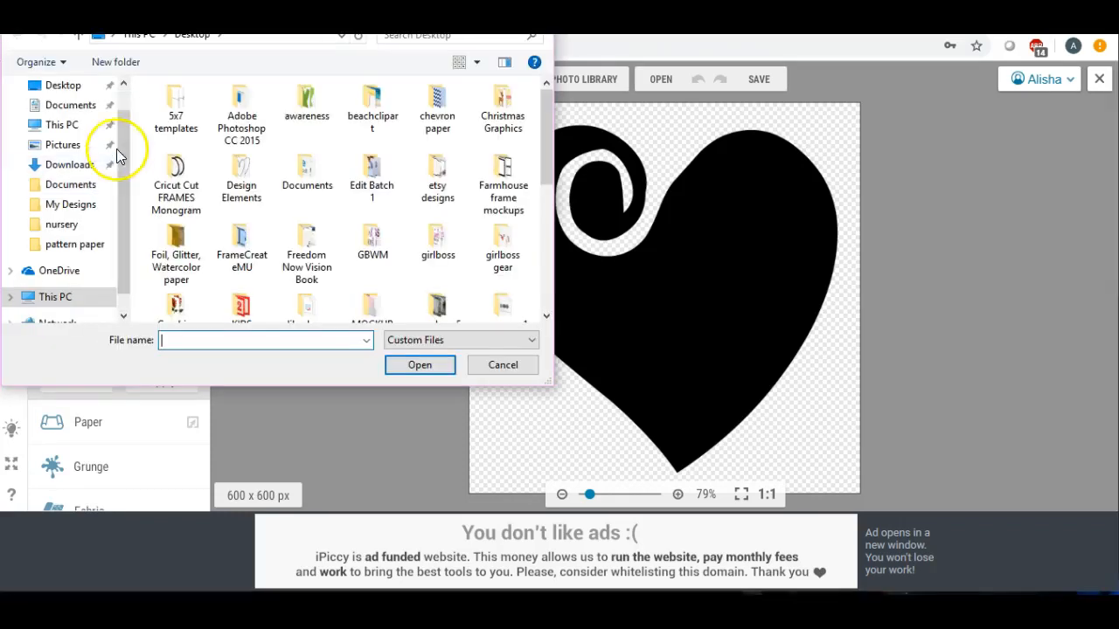
pyautogui.click(63, 85)
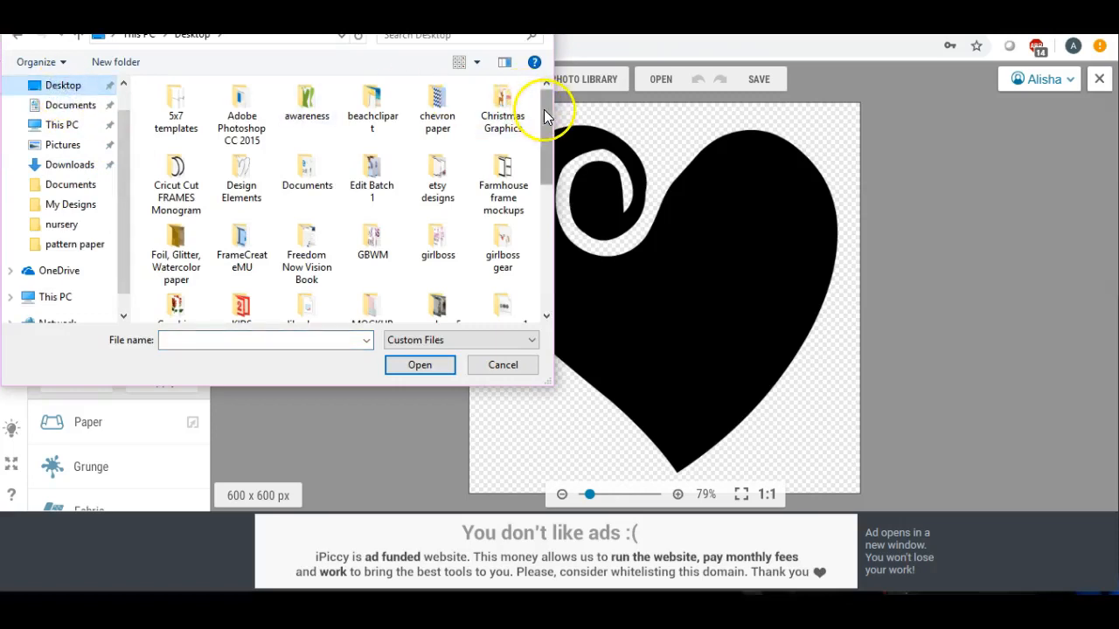
pyautogui.moveTo(543, 110); pyautogui.dragTo(553, 173)
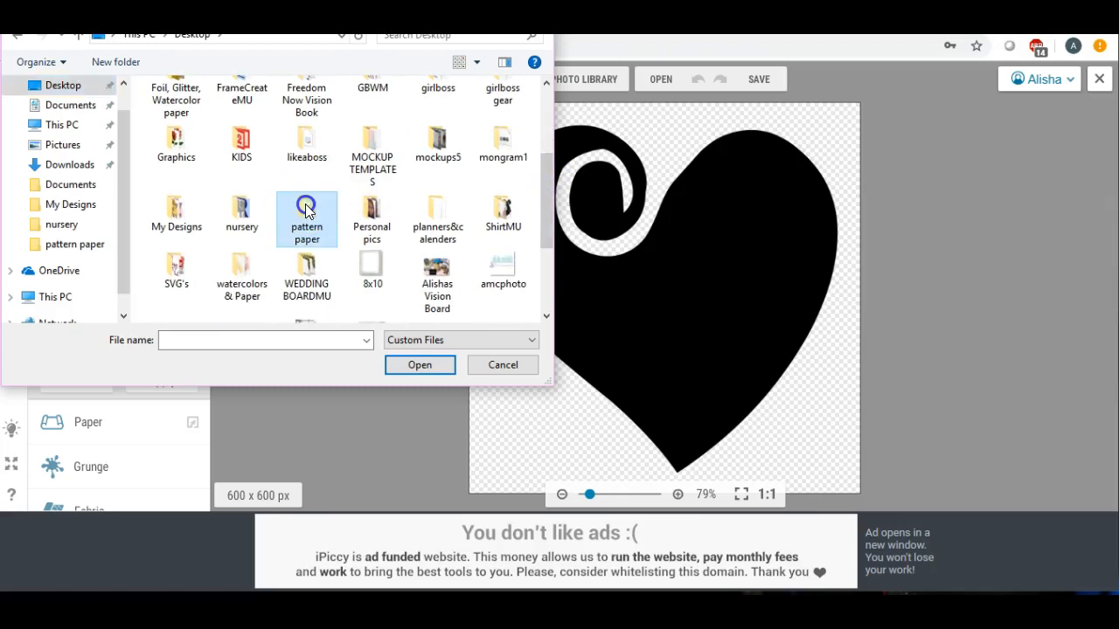
pyautogui.doubleClick(307, 215)
pyautogui.moveTo(547, 103); pyautogui.dragTo(564, 278)
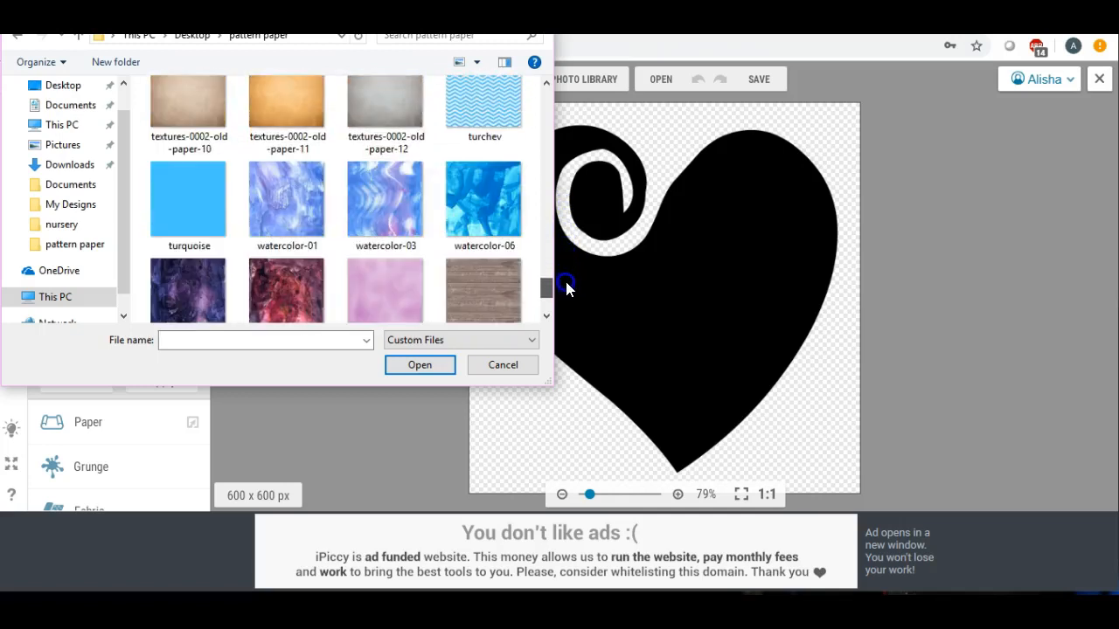
pyautogui.doubleClick(292, 185)
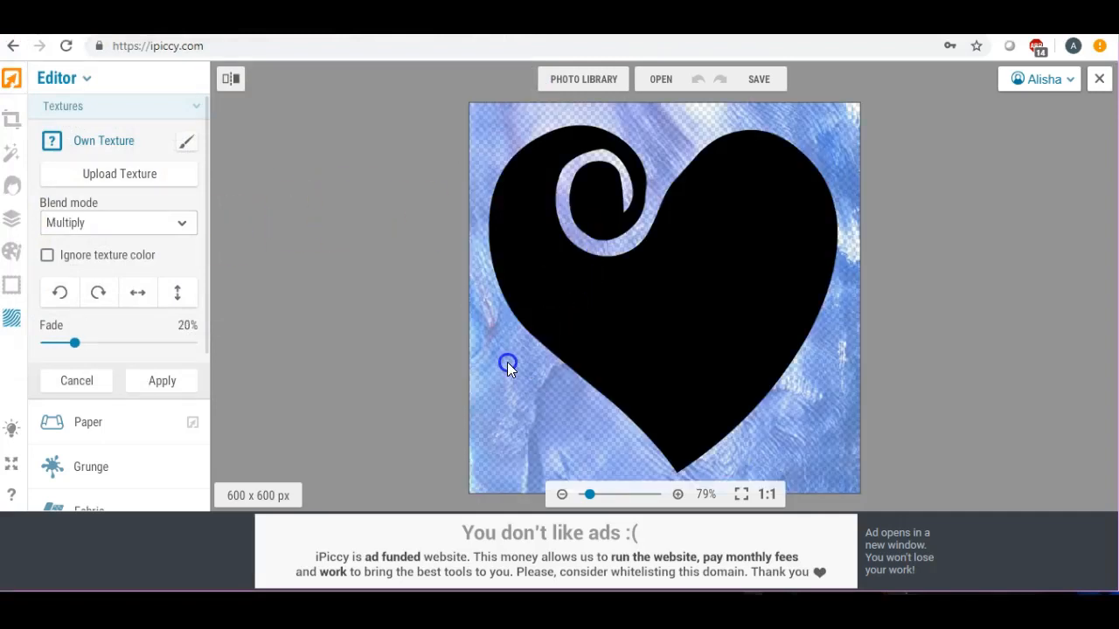
# Set the texture's blend mode to Lighten and apply the texture to the heart
pyautogui.click(182, 226)
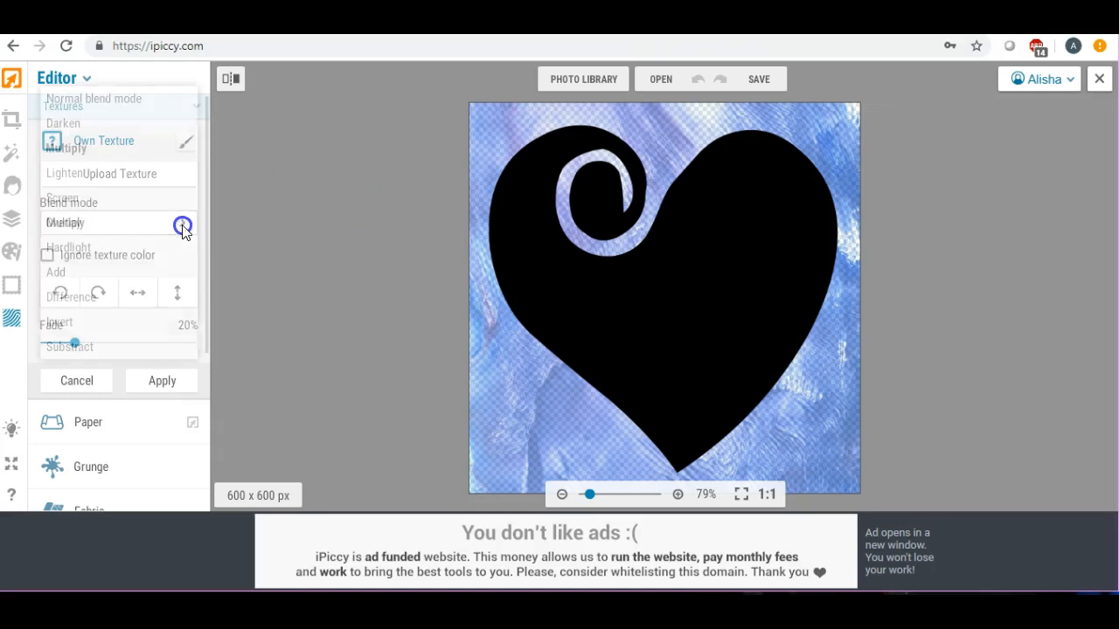
pyautogui.click(94, 178)
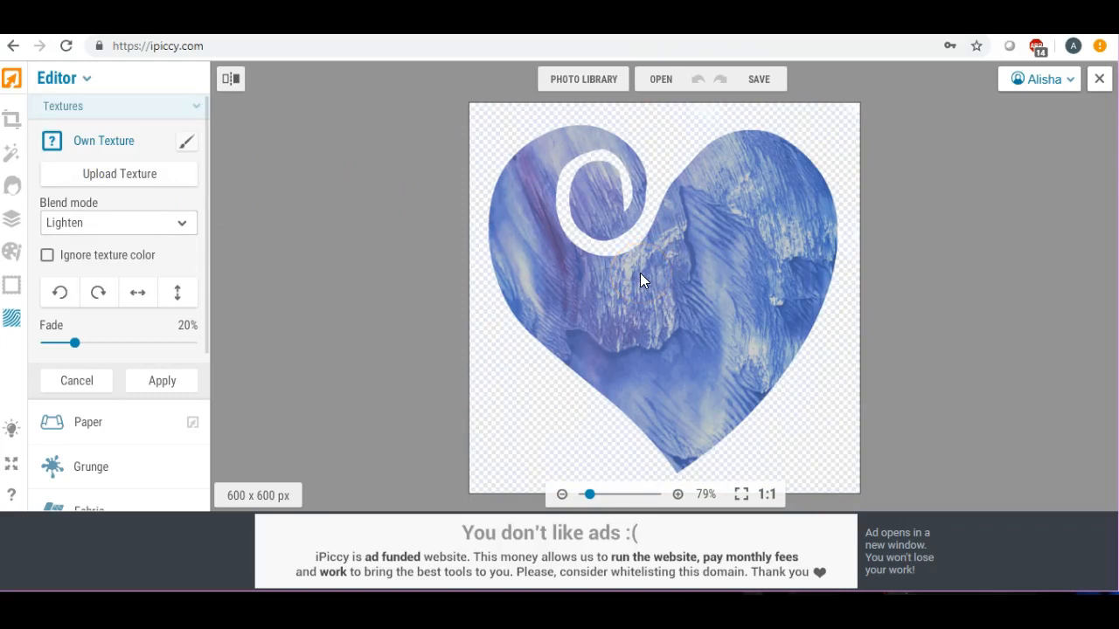
pyautogui.click(759, 81)
pyautogui.click(760, 83)
pyautogui.click(754, 110)
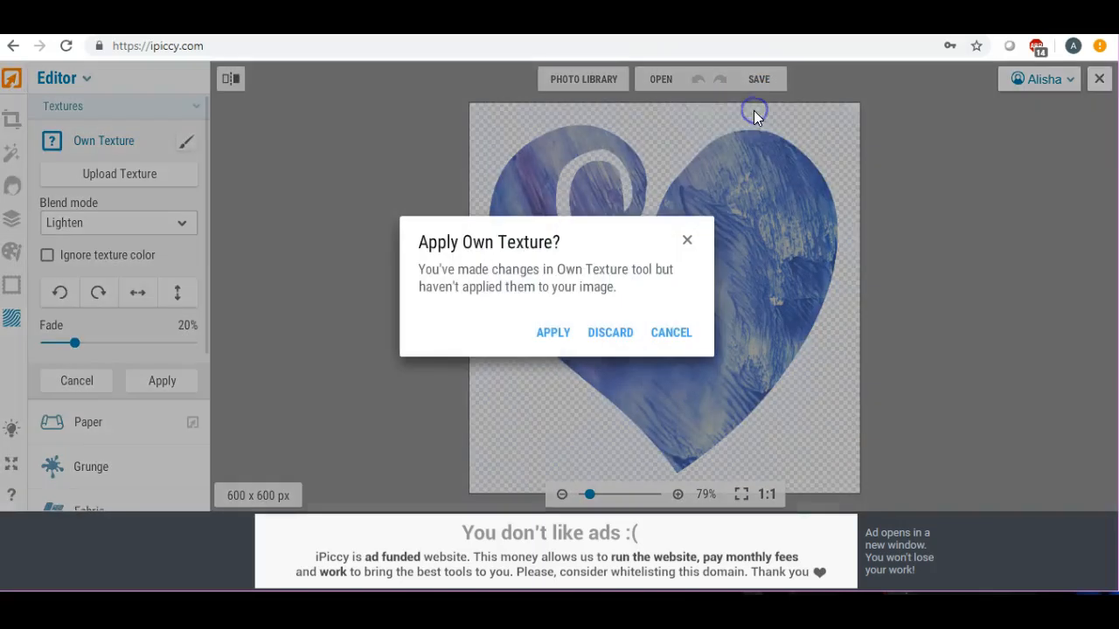
pyautogui.click(555, 336)
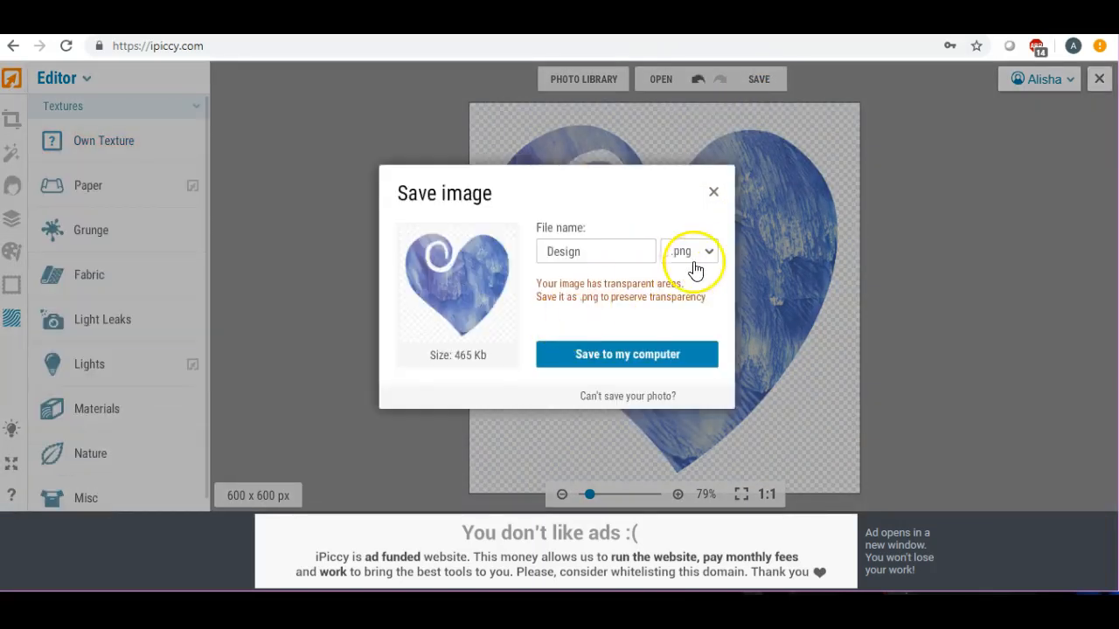
# Save the textured heart to the Desktop as a PNG image named heart1
pyautogui.click(703, 259)
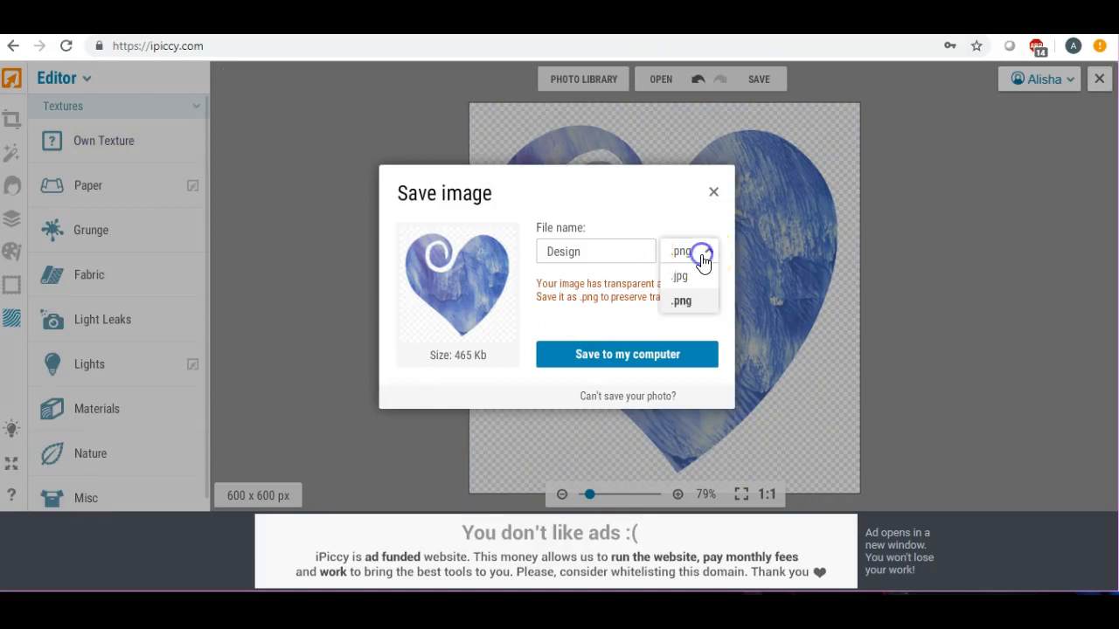
pyautogui.click(705, 255)
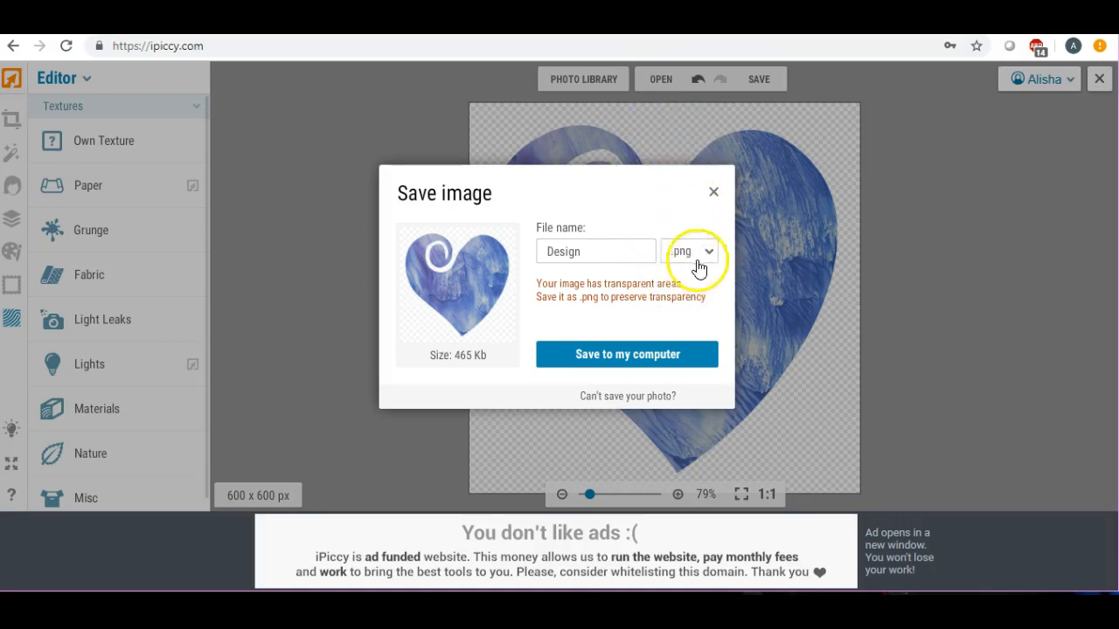
pyautogui.click(634, 357)
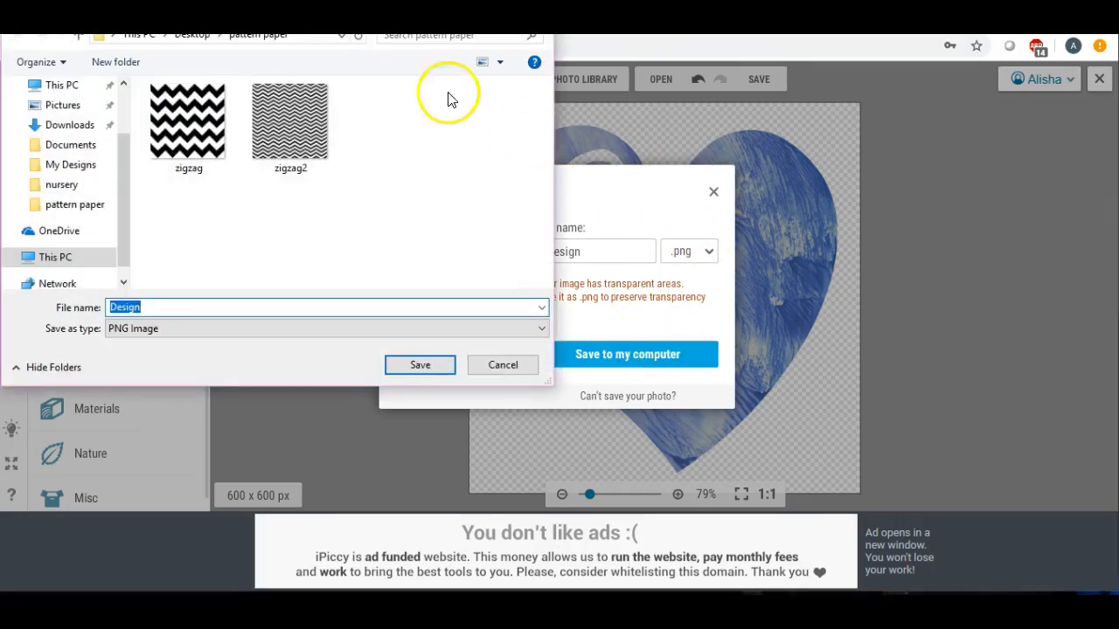
pyautogui.moveTo(127, 153); pyautogui.dragTo(128, 63)
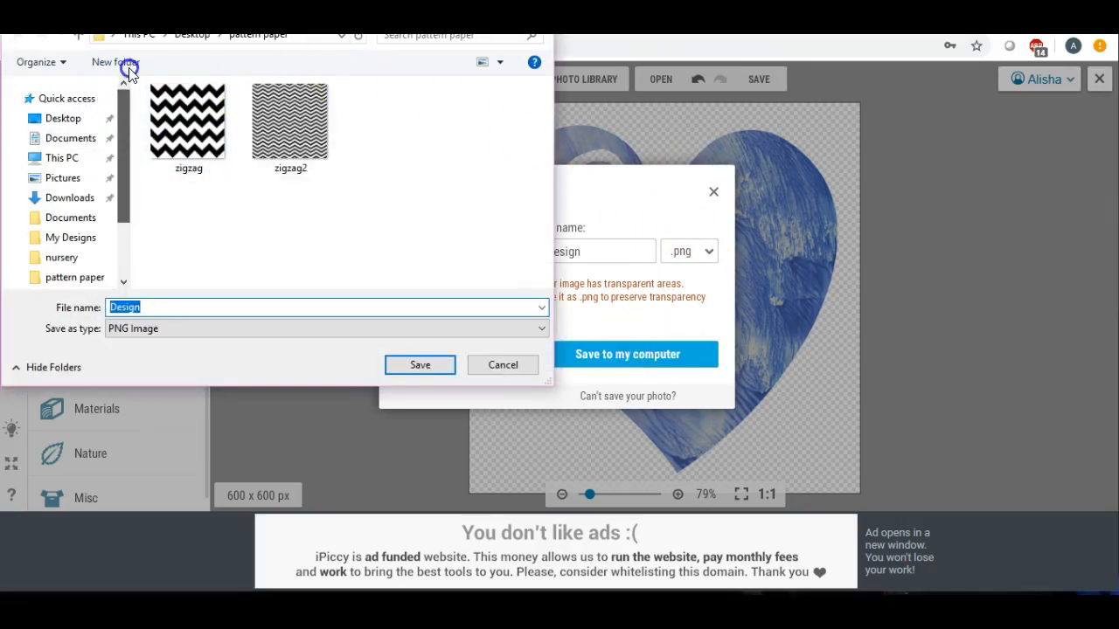
pyautogui.click(65, 119)
pyautogui.moveTo(145, 307); pyautogui.dragTo(50, 296)
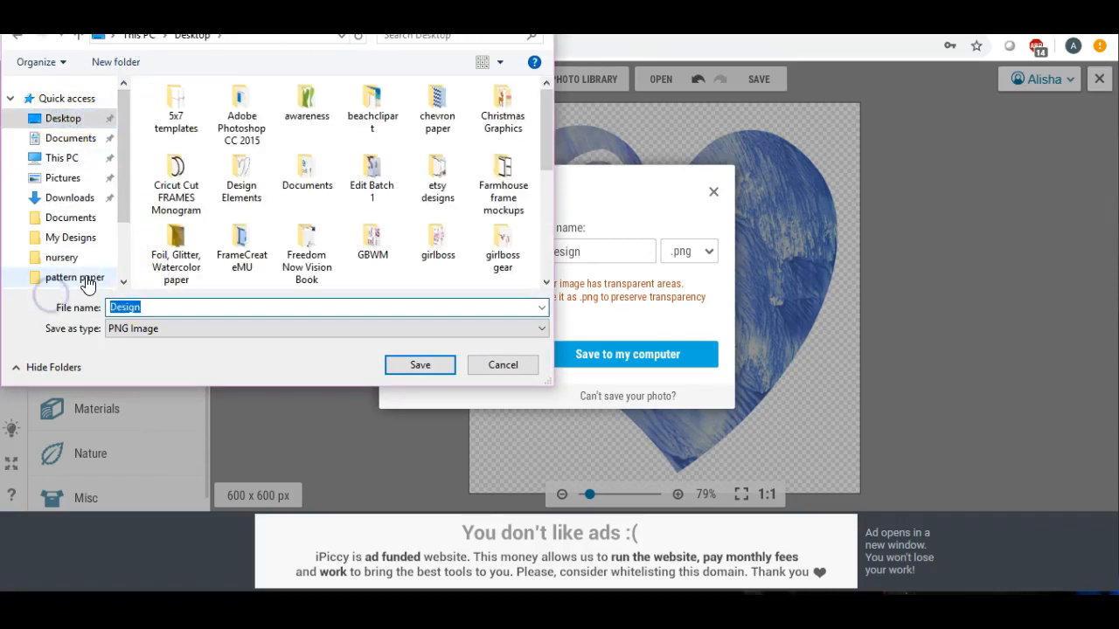
pyautogui.write('heart')
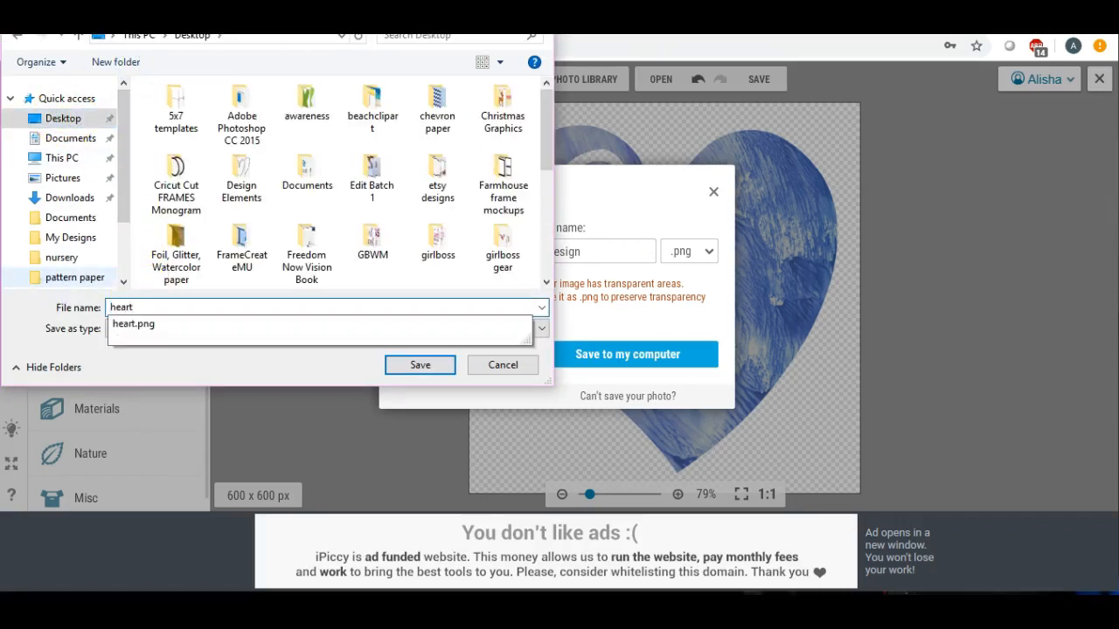
pyautogui.write('1')
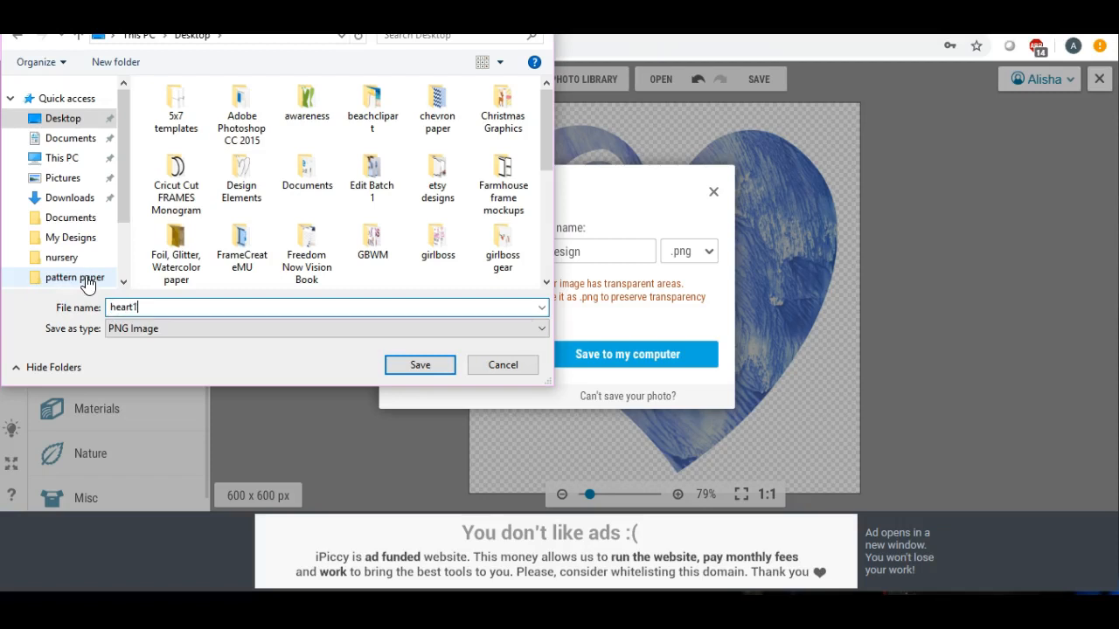
pyautogui.click(406, 365)
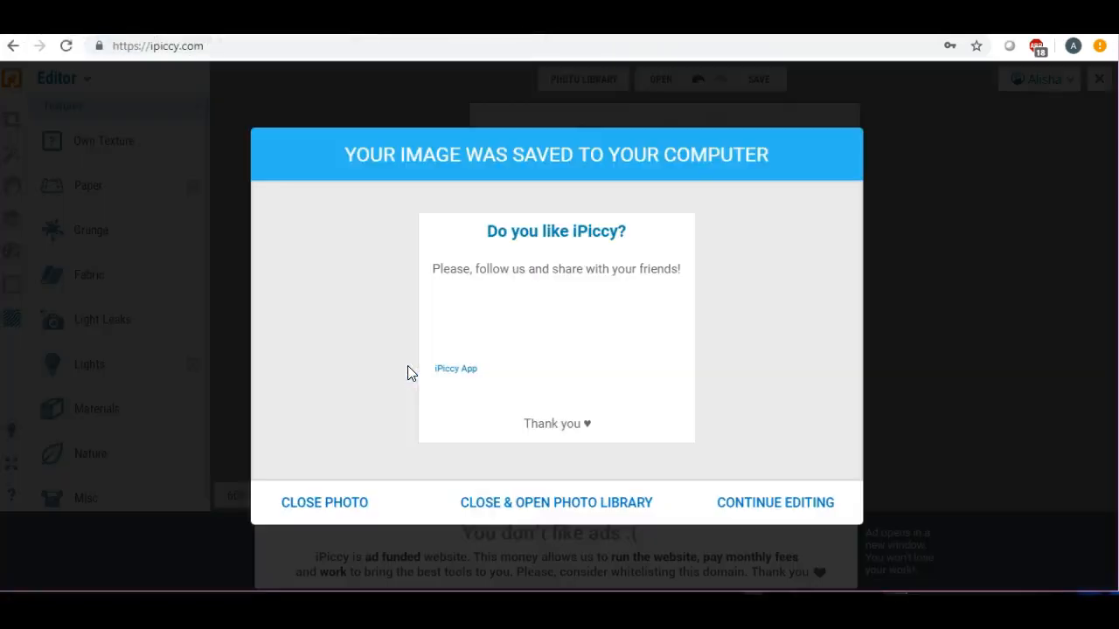
# Close the saved photo and switch from the Editor to the Designer
pyautogui.click(346, 507)
pyautogui.click(338, 503)
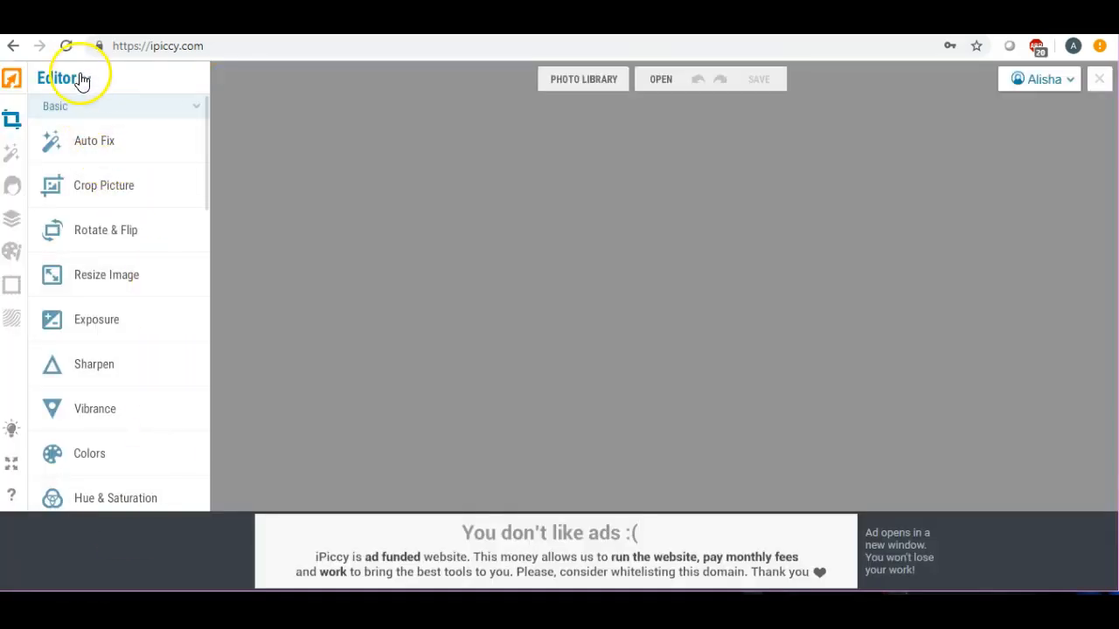
pyautogui.click(82, 80)
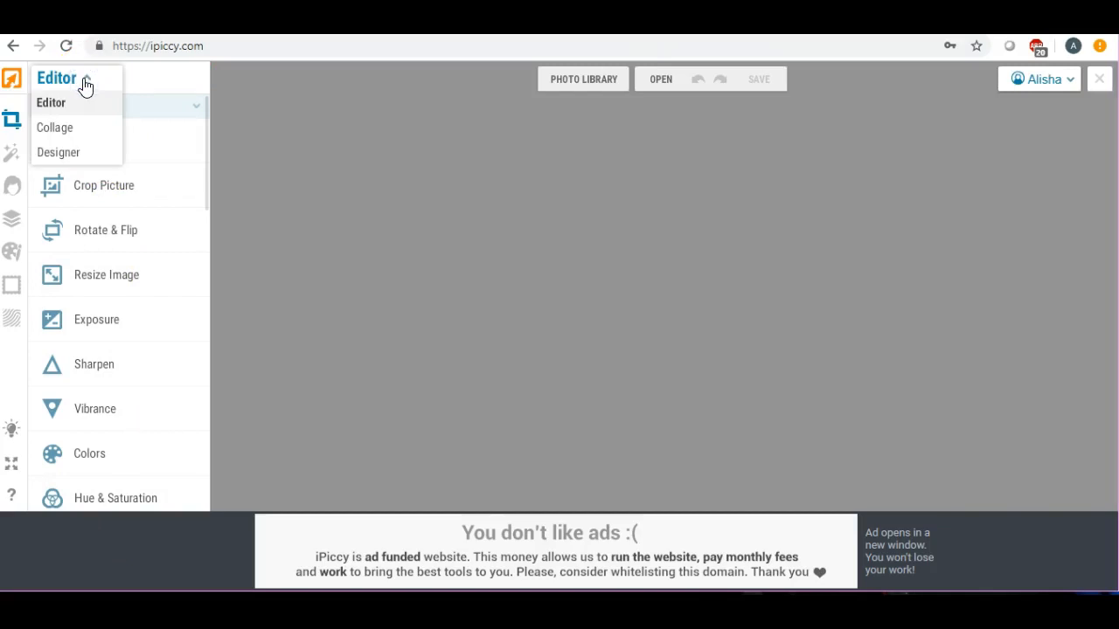
pyautogui.click(63, 153)
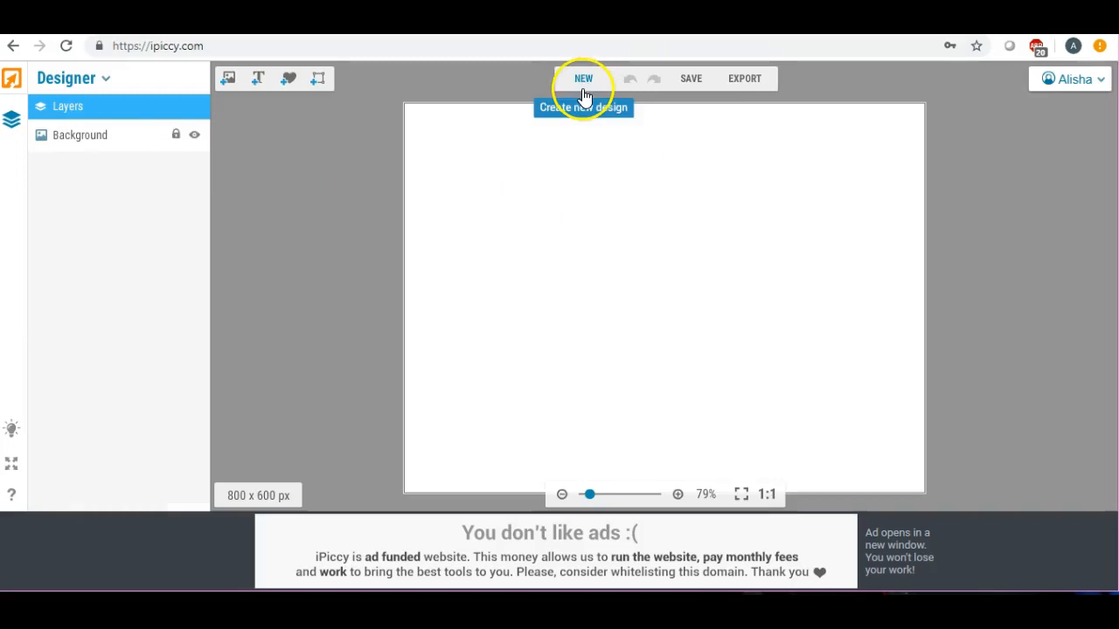
# Create a new 700 x 700 px design with a light blue canvas color
pyautogui.click(581, 84)
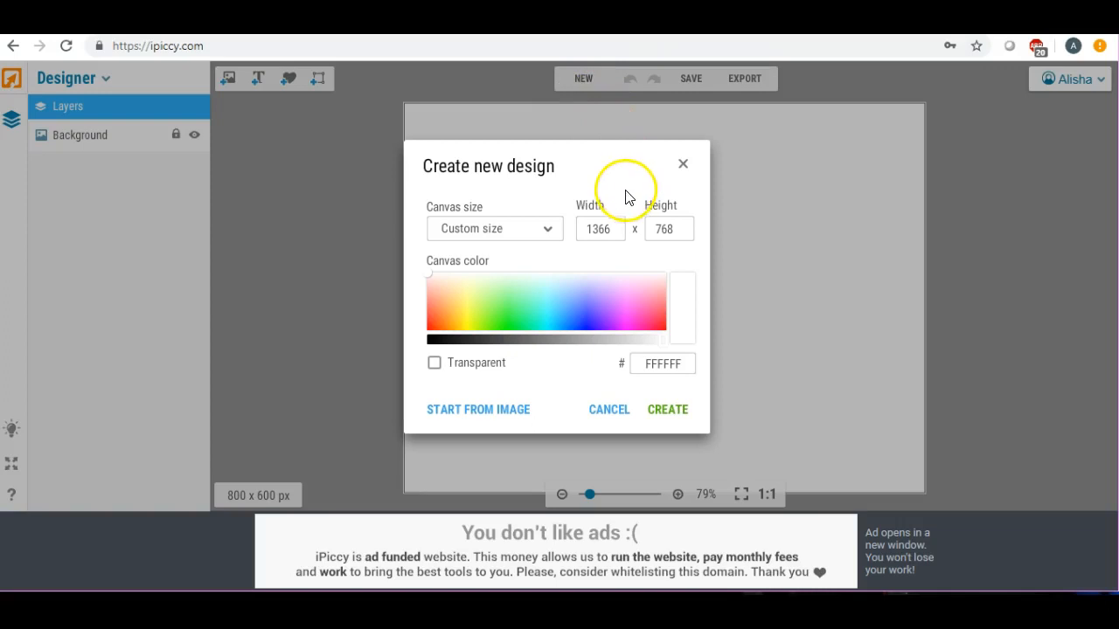
pyautogui.click(617, 225)
pyautogui.write('700')
pyautogui.click(670, 222)
pyautogui.doubleClick(679, 223)
pyautogui.write('700')
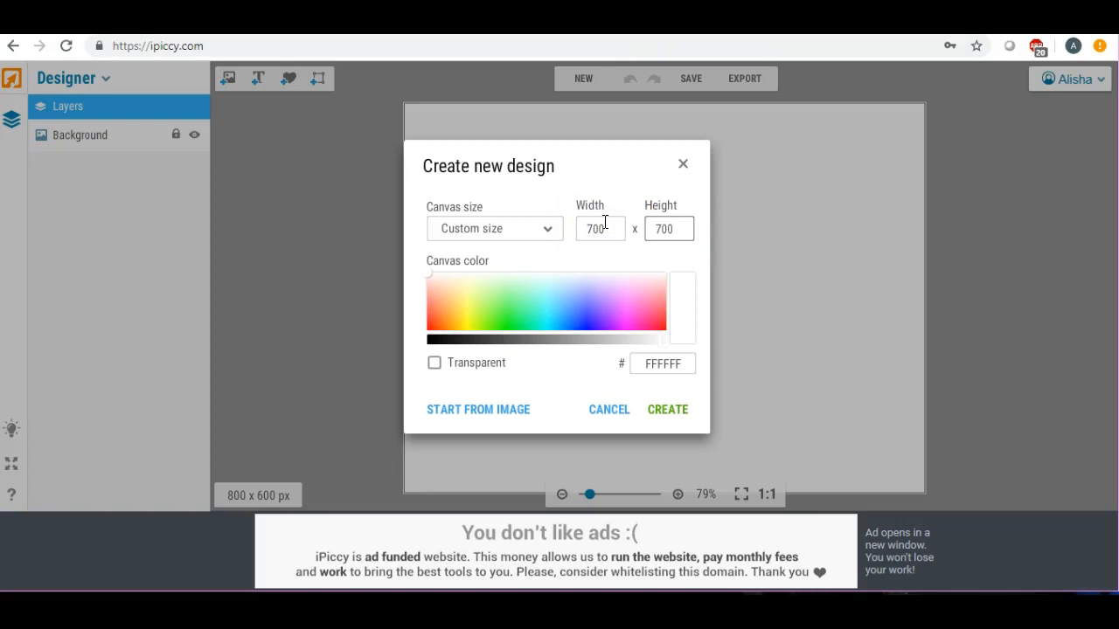
pyautogui.moveTo(578, 282); pyautogui.dragTo(568, 291)
pyautogui.click(668, 411)
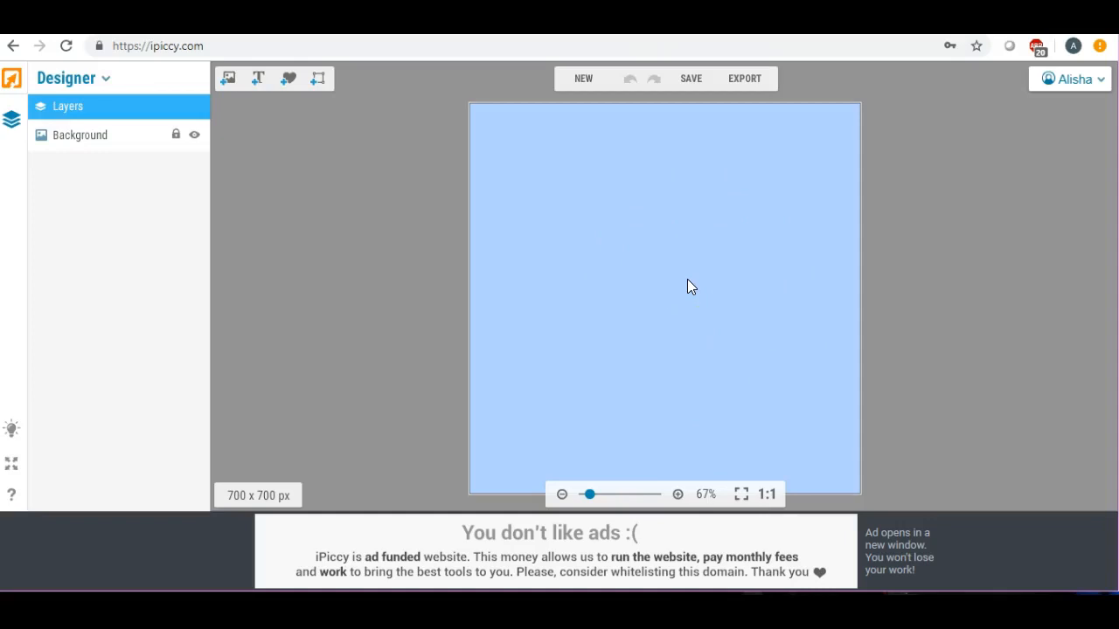
# Upload the heart1 image from the Desktop and place it on the light blue canvas
pyautogui.click(229, 78)
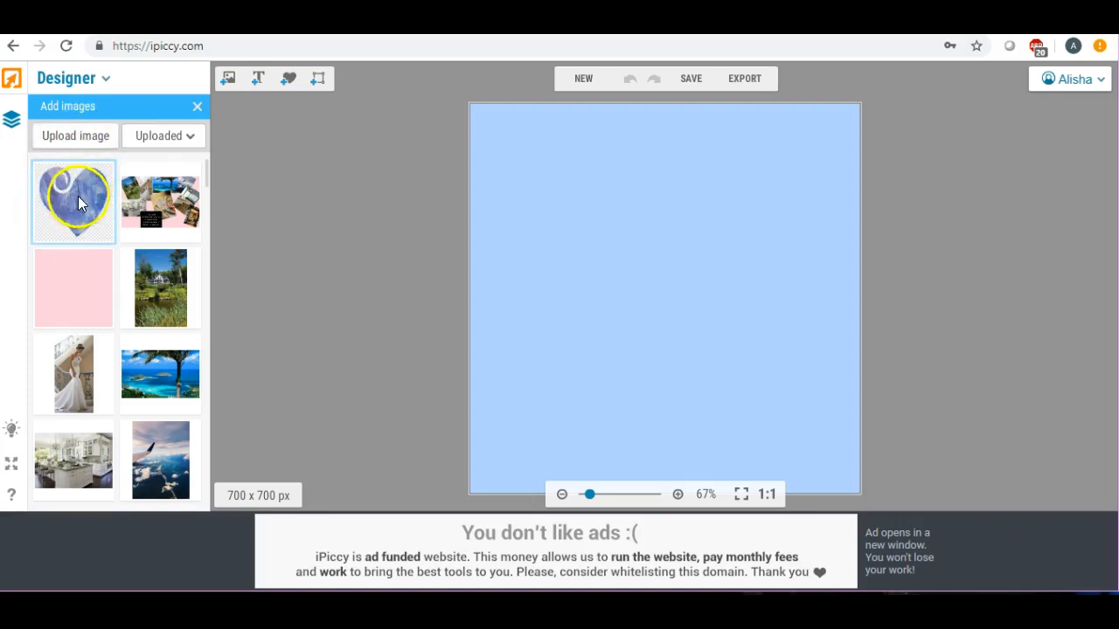
pyautogui.click(79, 138)
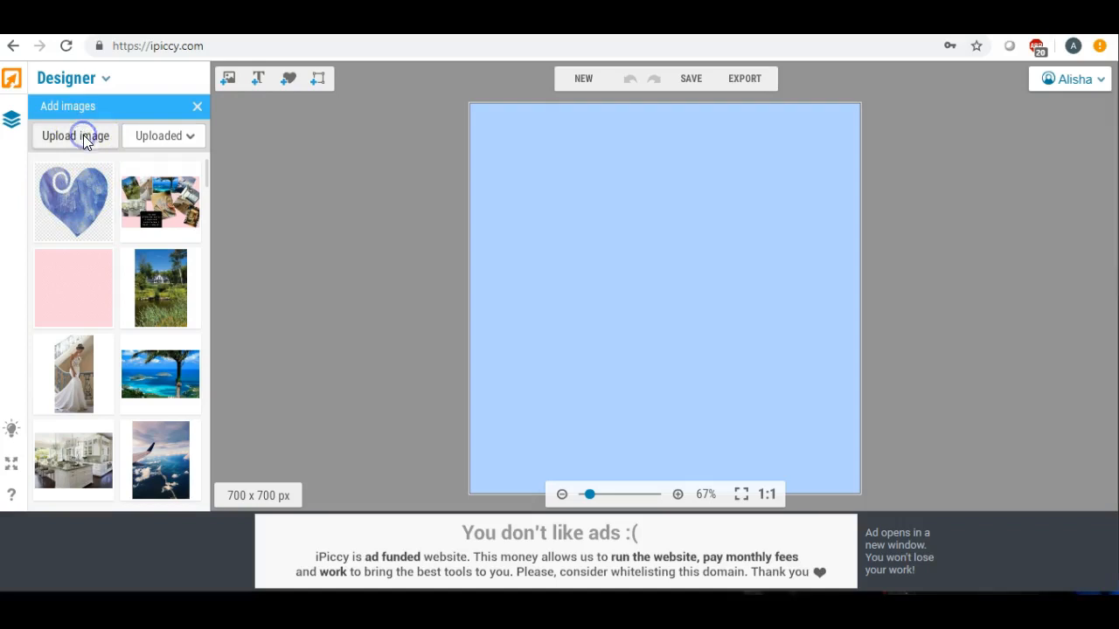
pyautogui.click(66, 85)
pyautogui.moveTo(539, 130); pyautogui.dragTo(536, 251)
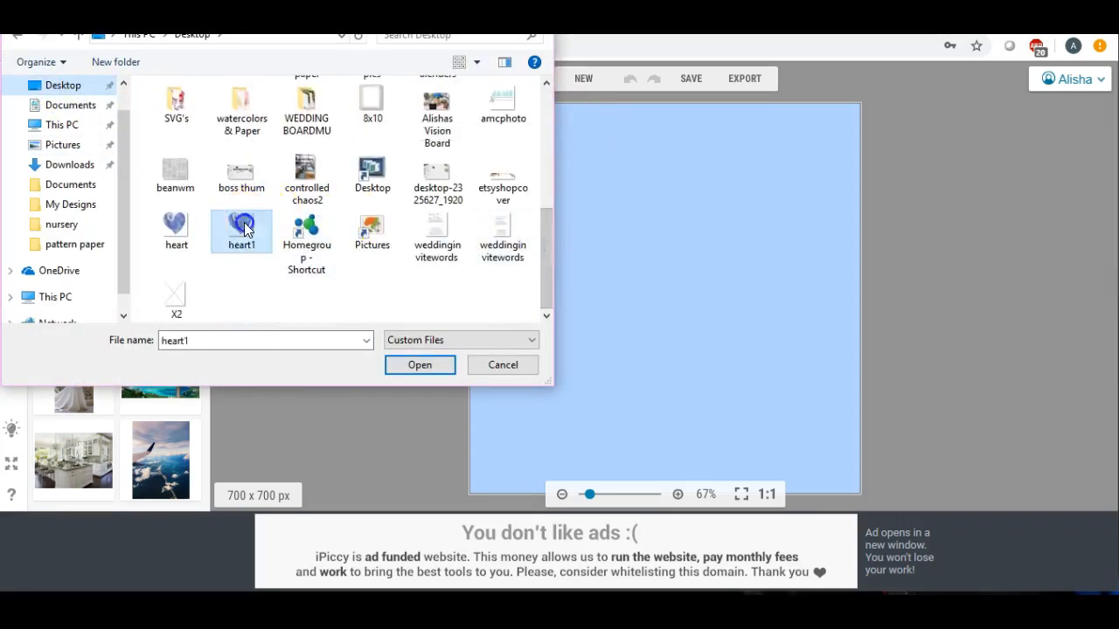
pyautogui.doubleClick(242, 225)
pyautogui.moveTo(74, 201); pyautogui.dragTo(607, 220)
# Enlarge the heart1 image until it nearly fills the canvas, center it and deselect it
pyautogui.click(624, 187)
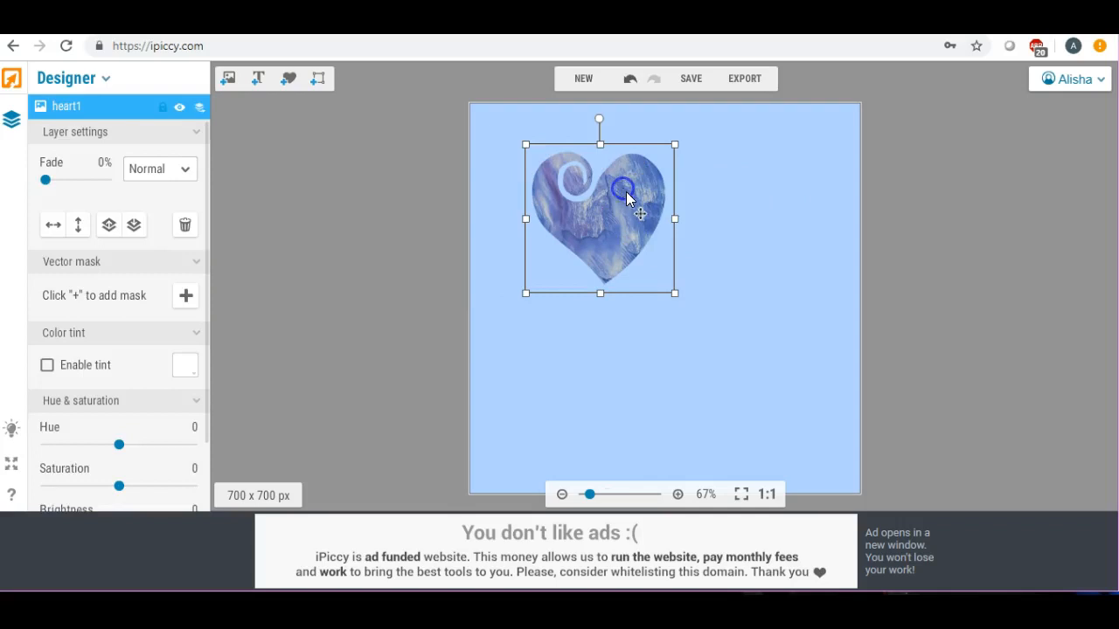
pyautogui.moveTo(612, 236); pyautogui.dragTo(580, 215)
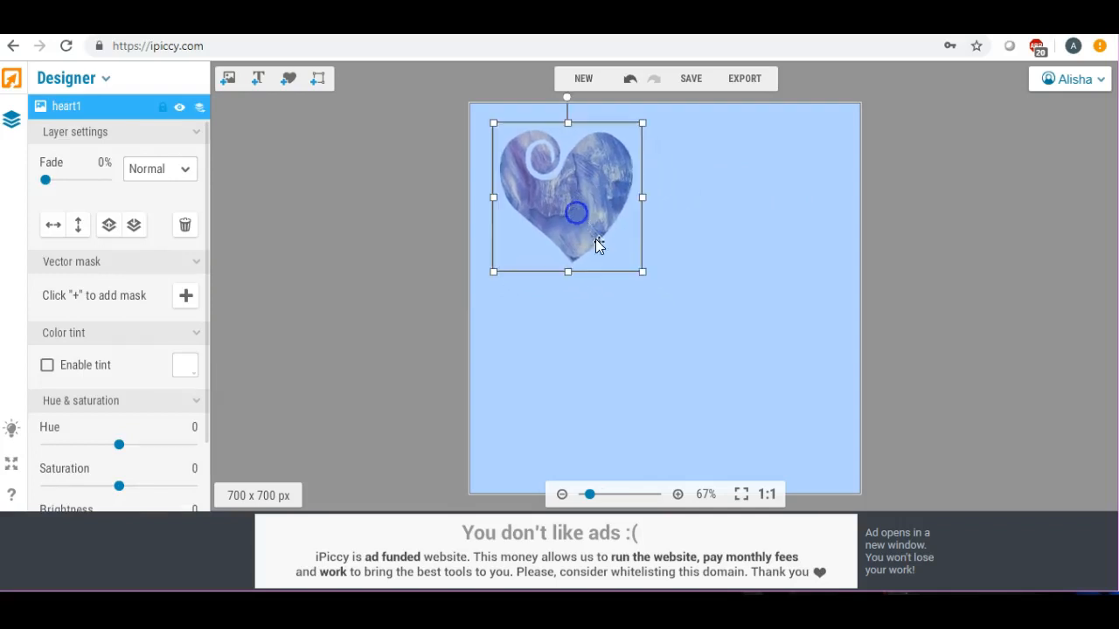
pyautogui.moveTo(644, 275); pyautogui.dragTo(918, 476)
pyautogui.moveTo(760, 306); pyautogui.dragTo(753, 296)
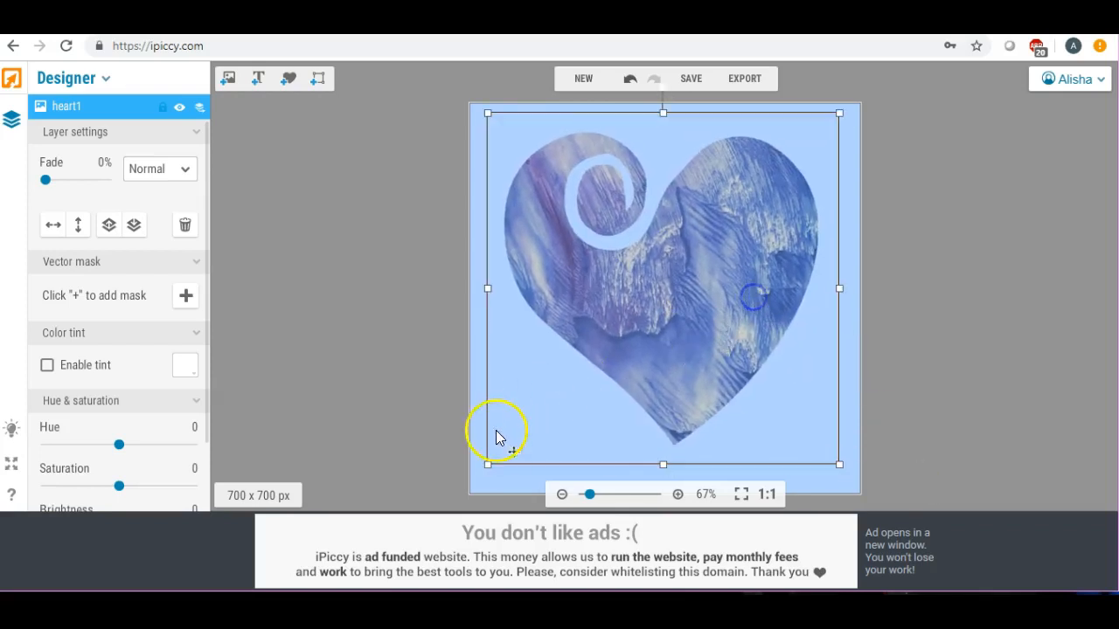
pyautogui.moveTo(489, 465); pyautogui.dragTo(465, 506)
pyautogui.moveTo(612, 296); pyautogui.dragTo(629, 295)
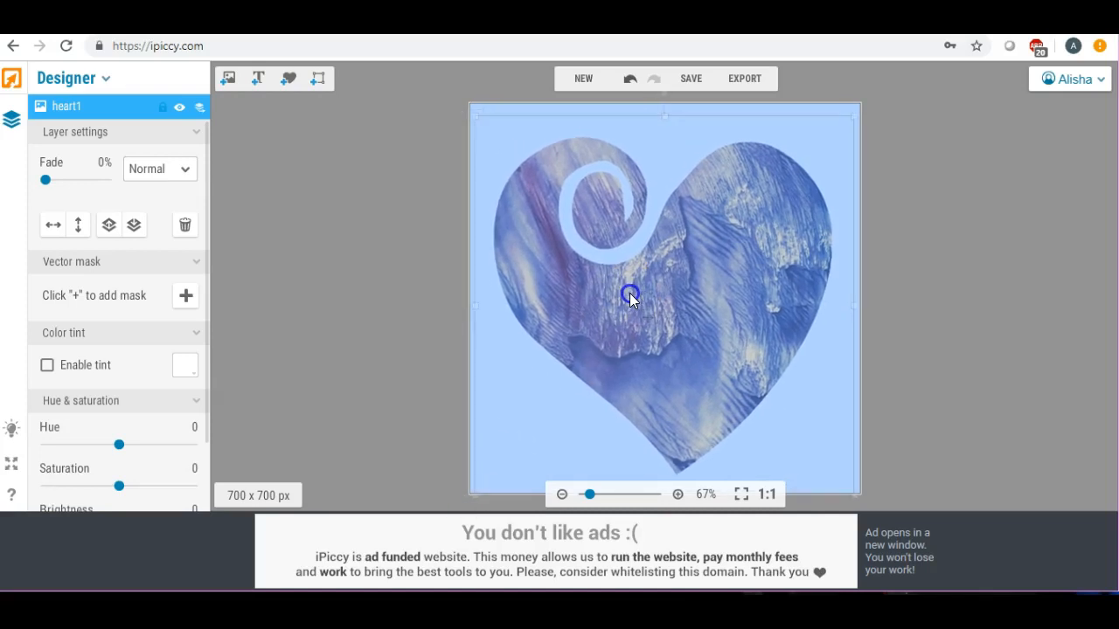
pyautogui.click(393, 236)
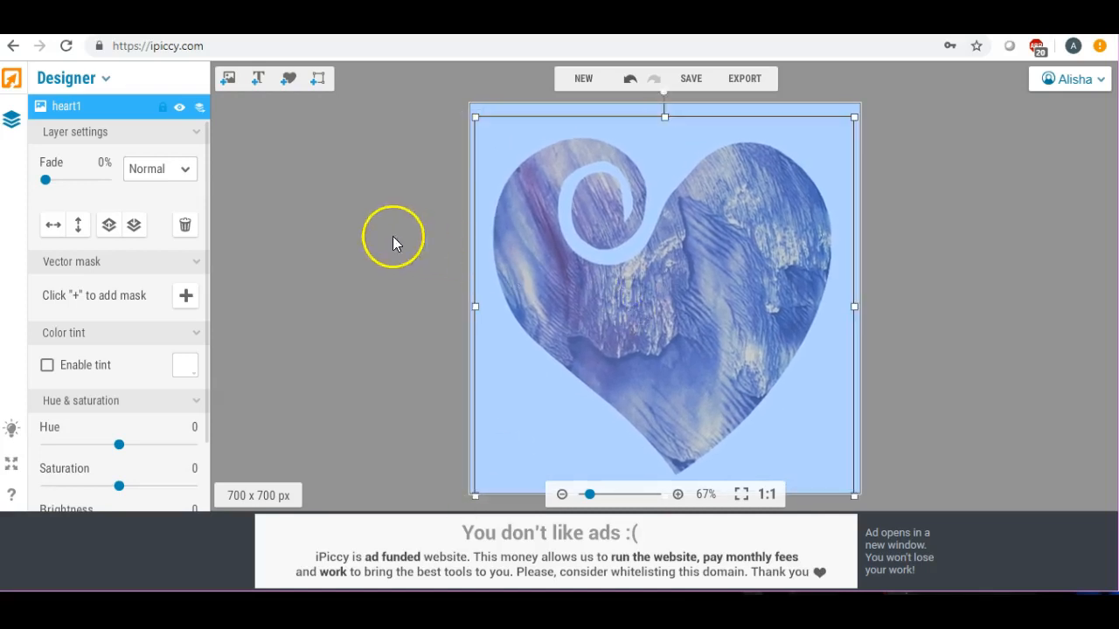
pyautogui.moveTo(548, 242); pyautogui.dragTo(555, 245)
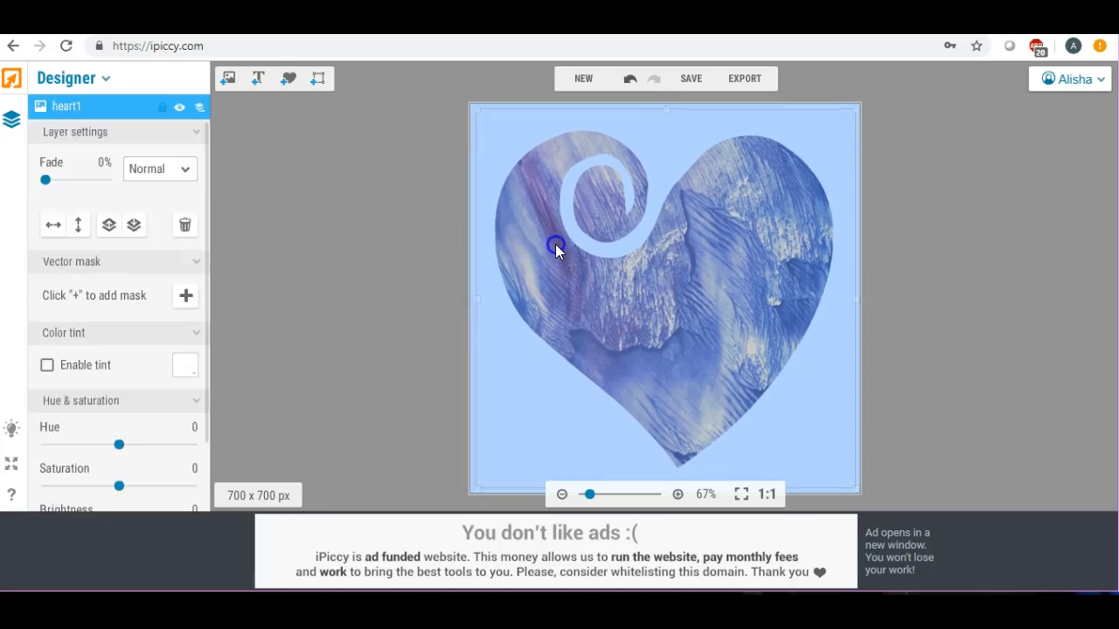
pyautogui.click(321, 187)
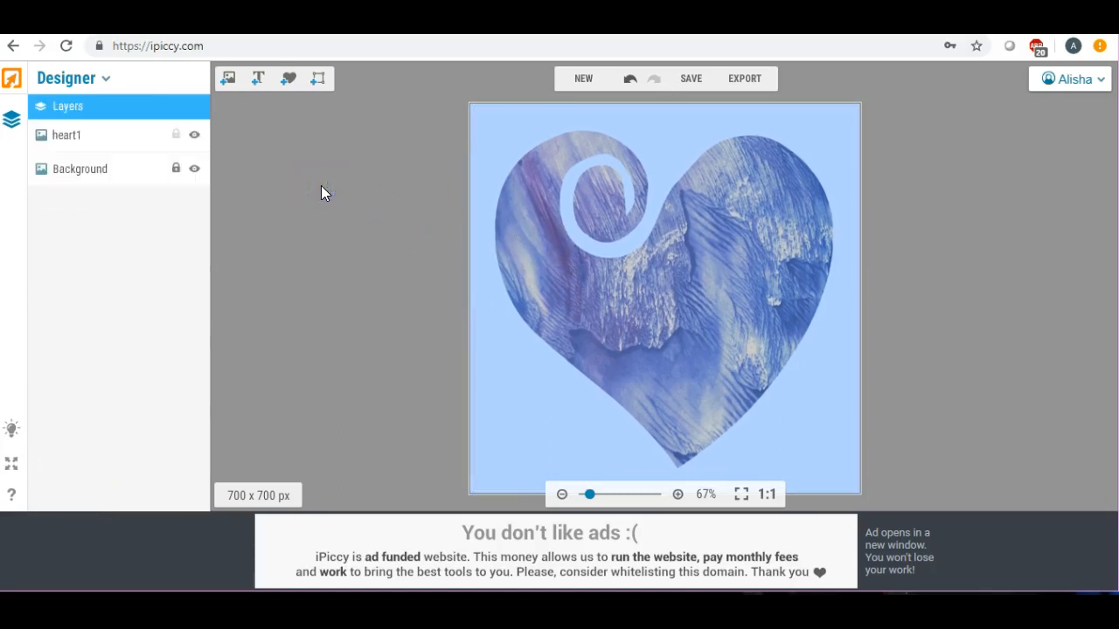